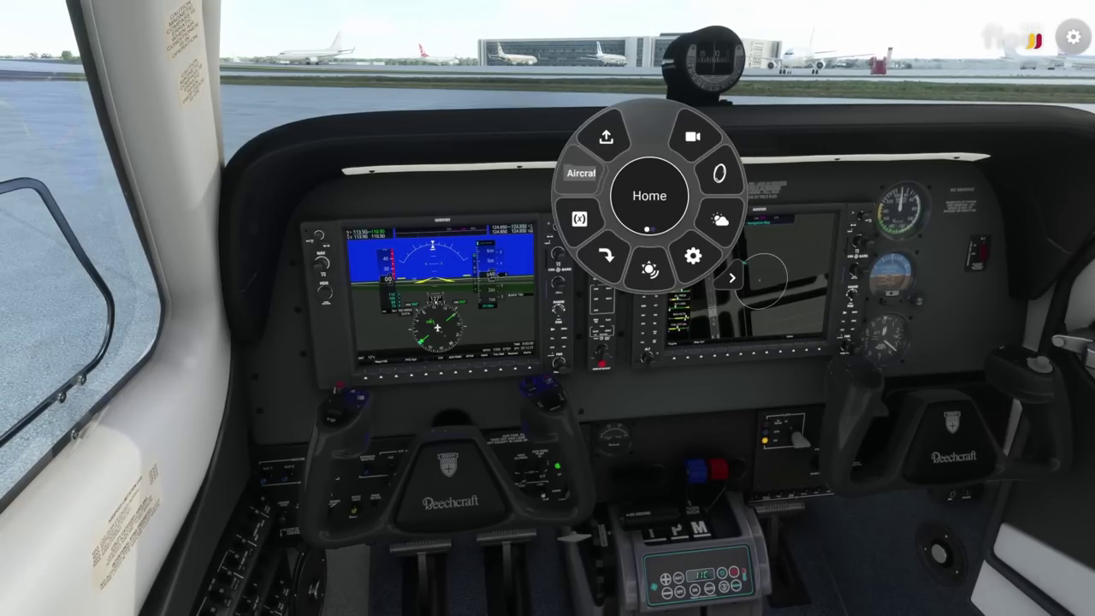
- Dismiss the Flow wheel and review the keyboard MENU bindings in Controls Options, then return to Options
{"action": "left_click", "coordinate": [445, 180]}
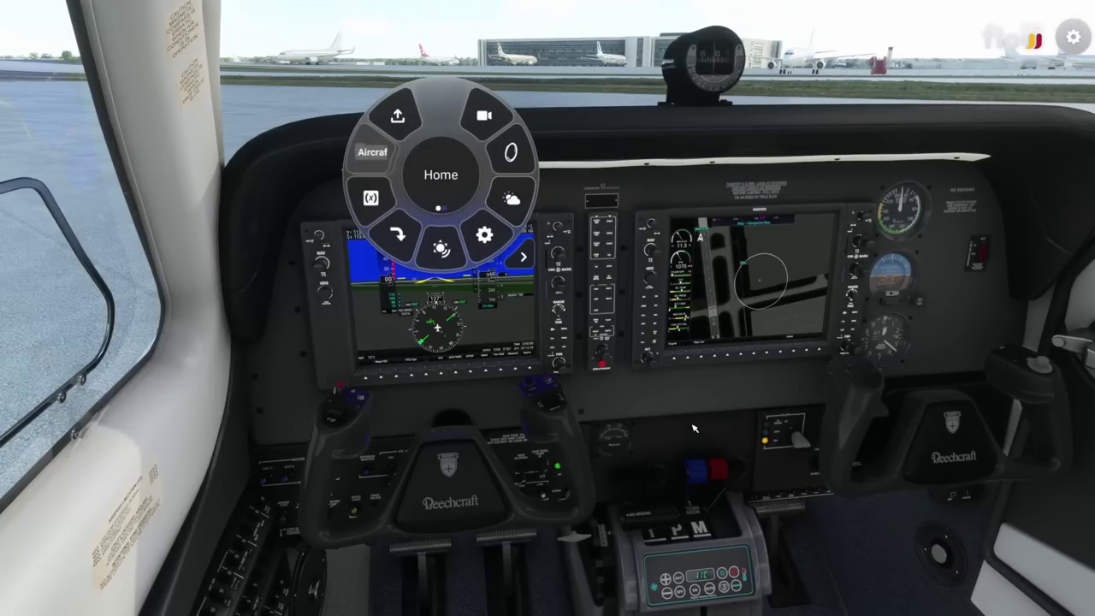
{"action": "key", "text": "Escape"}
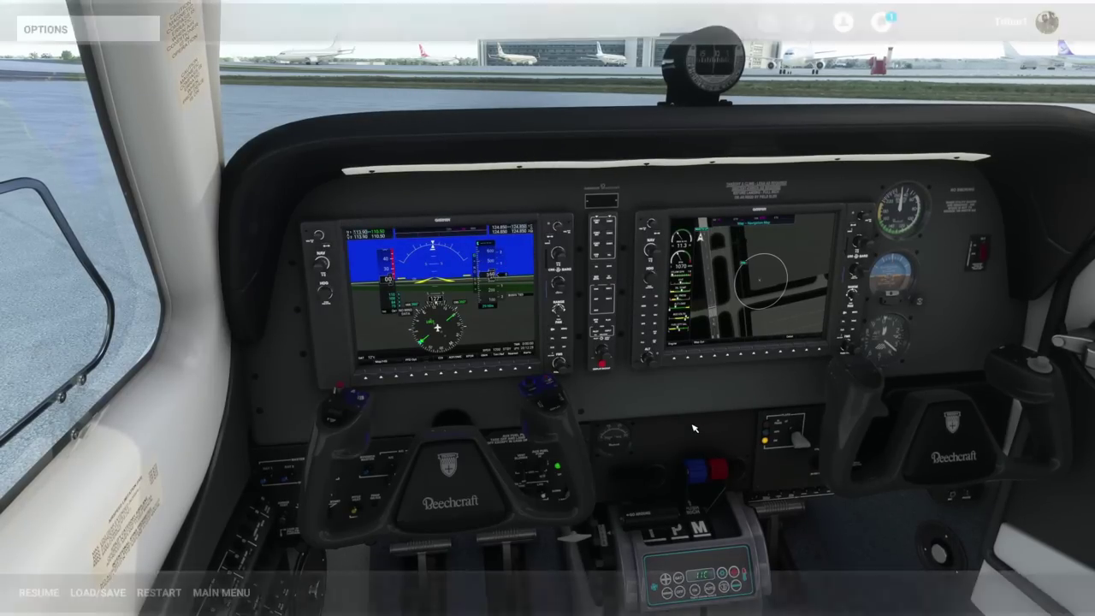
{"action": "left_click", "coordinate": [713, 485]}
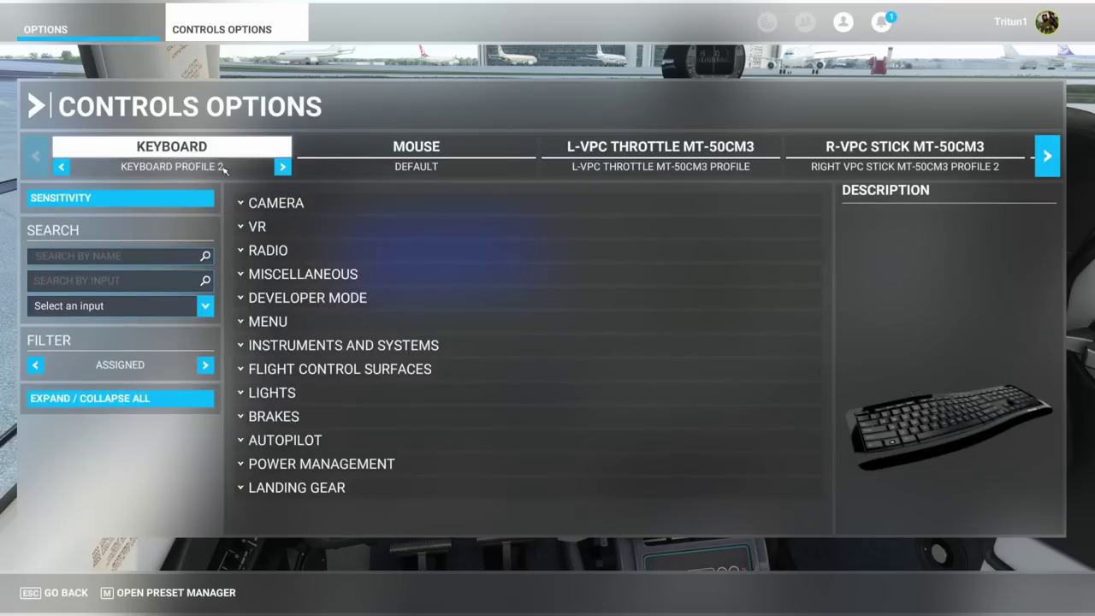
{"action": "left_click", "coordinate": [267, 321]}
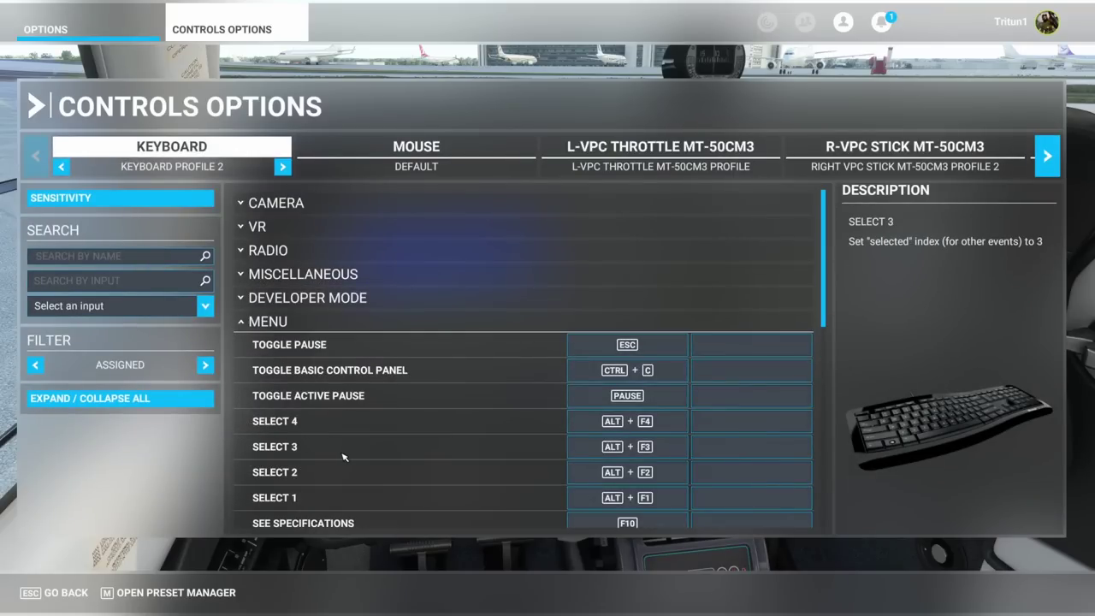
{"action": "scroll", "coordinate": [341, 449], "scroll_direction": "down", "scroll_amount": 5}
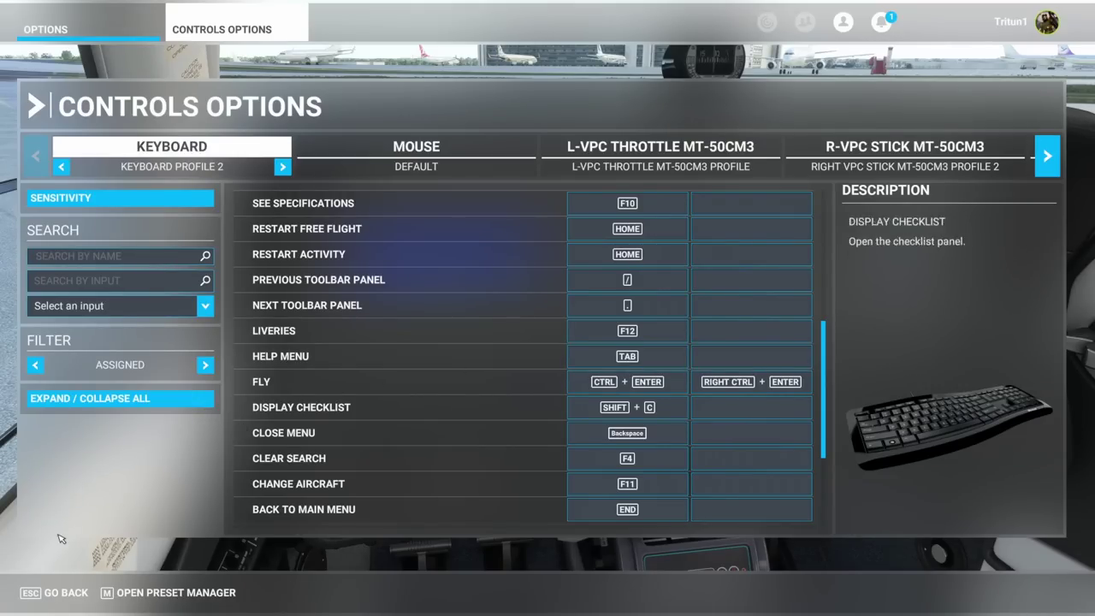
{"action": "left_click", "coordinate": [60, 592]}
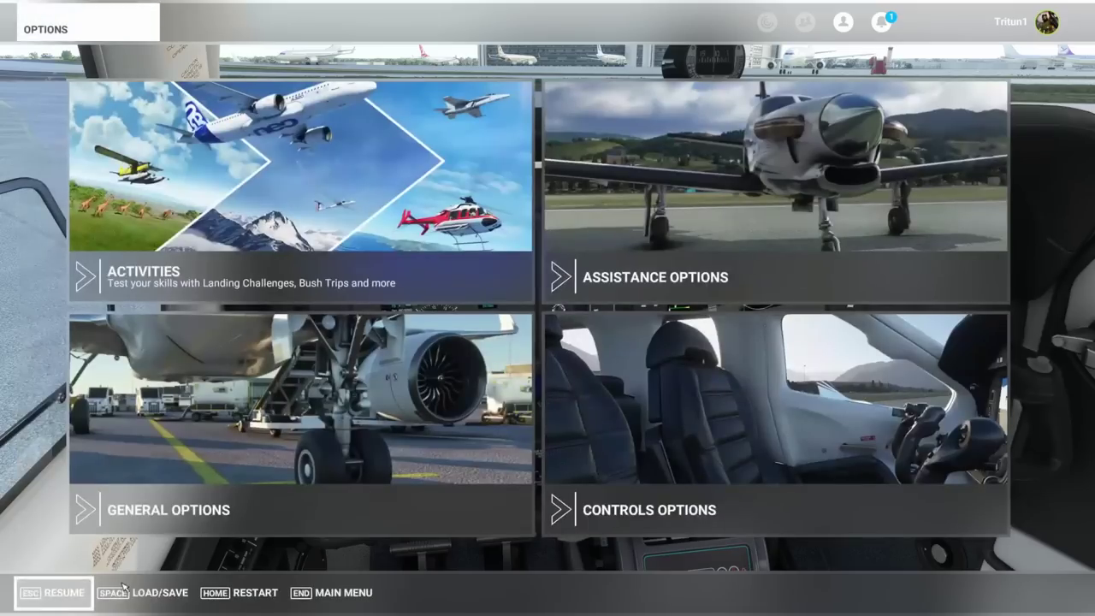
- Resume the flight and toggle All Lights from the Flow wheel's A/C Functions ring
{"action": "left_click", "coordinate": [75, 591]}
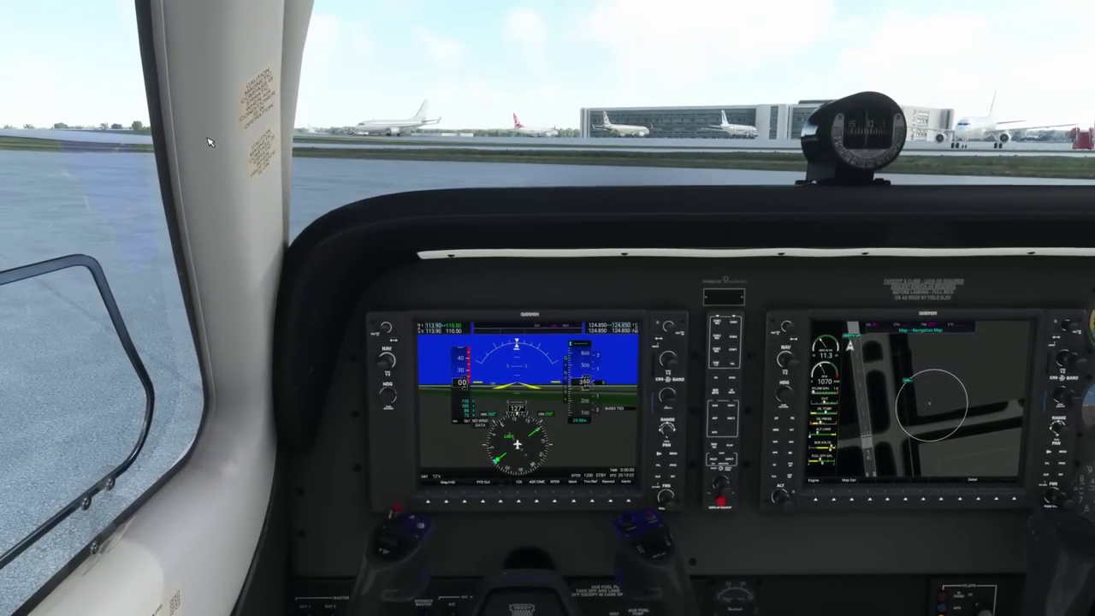
{"action": "right_click", "coordinate": [602, 299]}
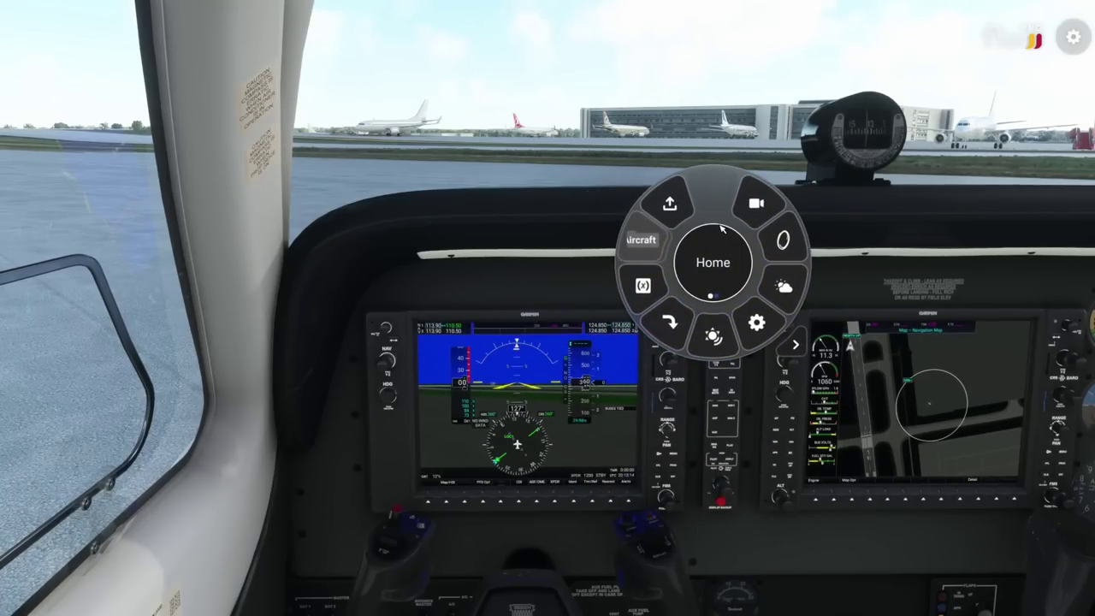
{"action": "left_click", "coordinate": [795, 344]}
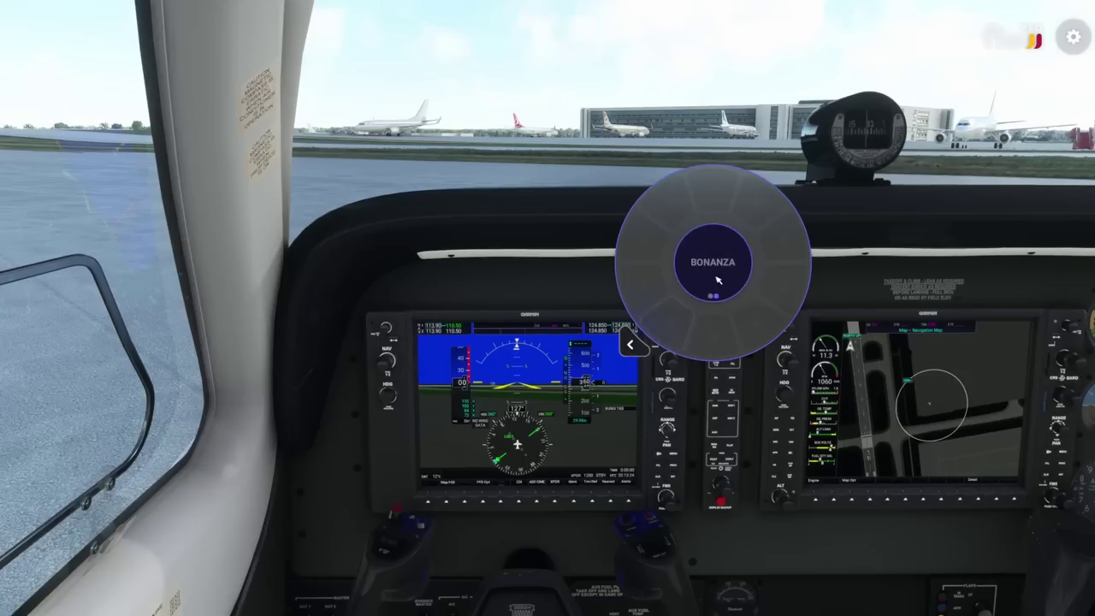
{"action": "left_click", "coordinate": [629, 344]}
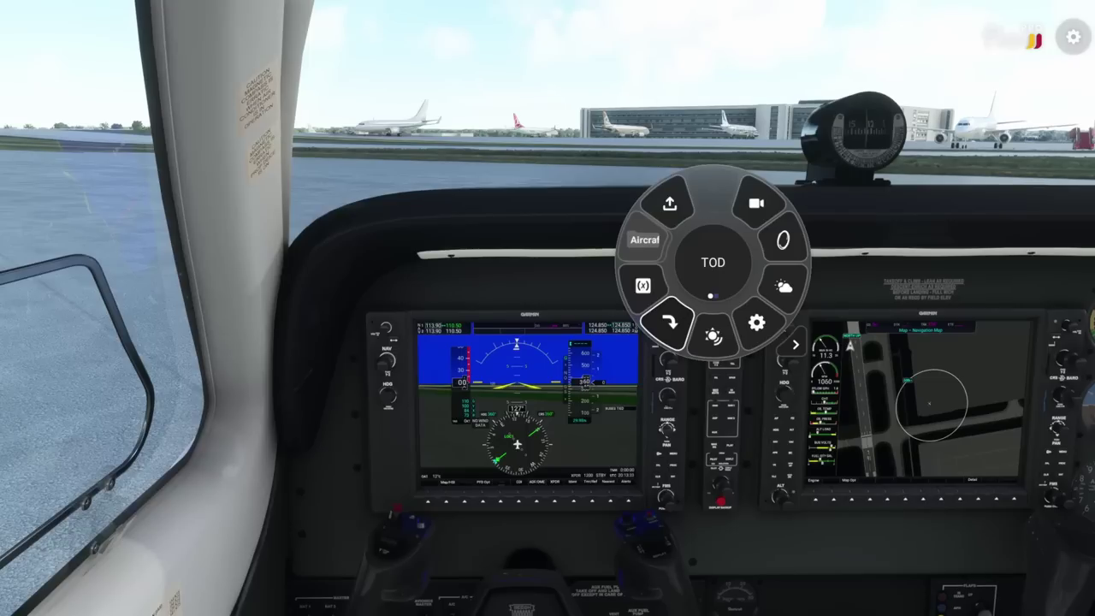
{"action": "left_click", "coordinate": [645, 242]}
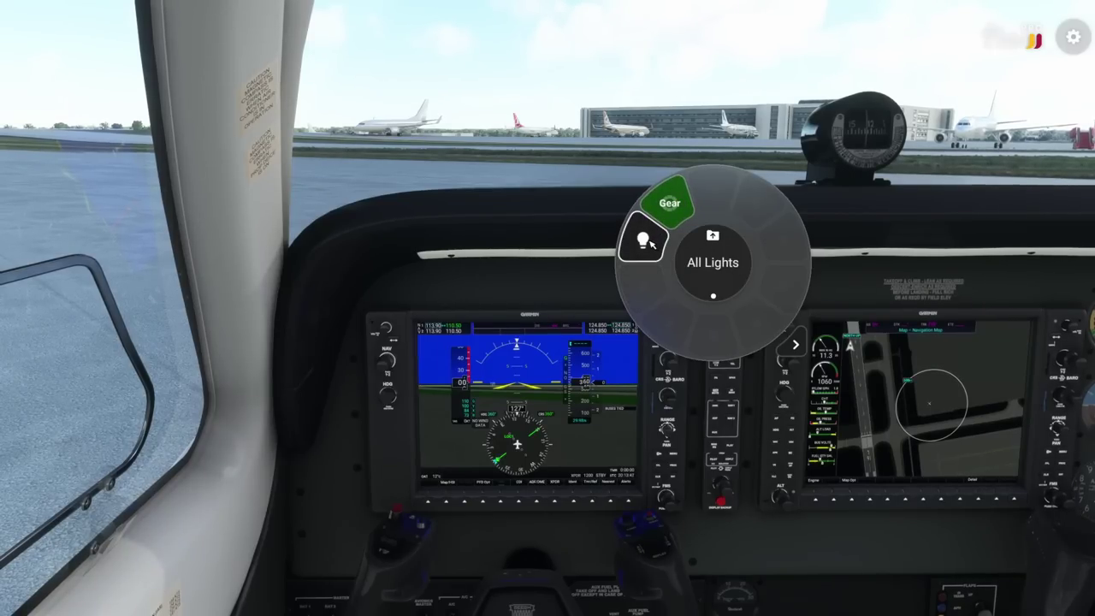
{"action": "left_click", "coordinate": [652, 243]}
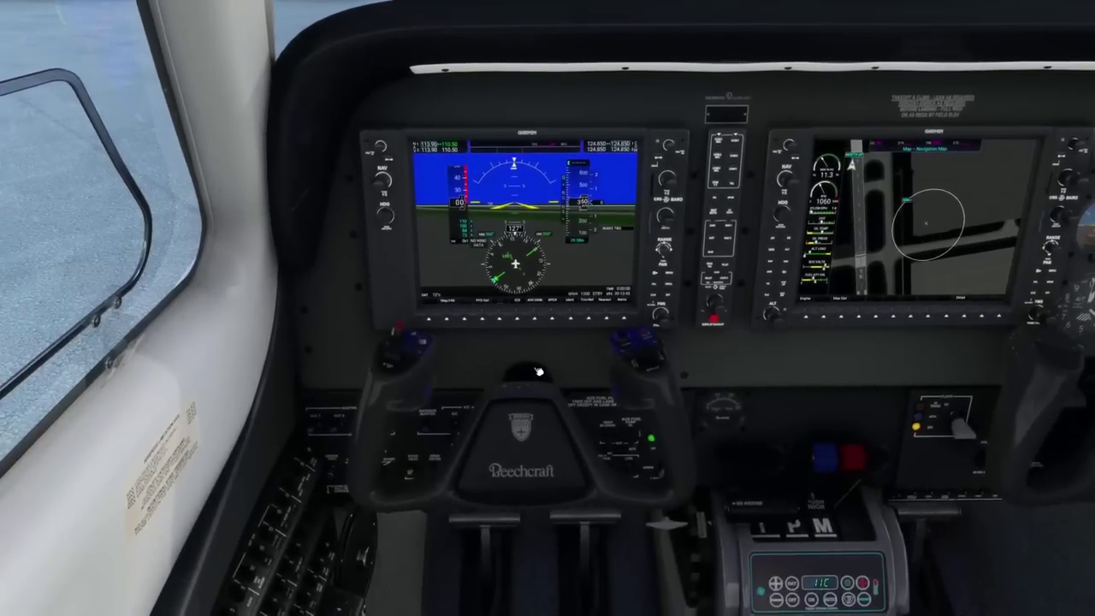
- Hide the yoke, switch on All Lights via the Flow wheel, and return the wheel to Home
{"action": "left_click", "coordinate": [539, 370]}
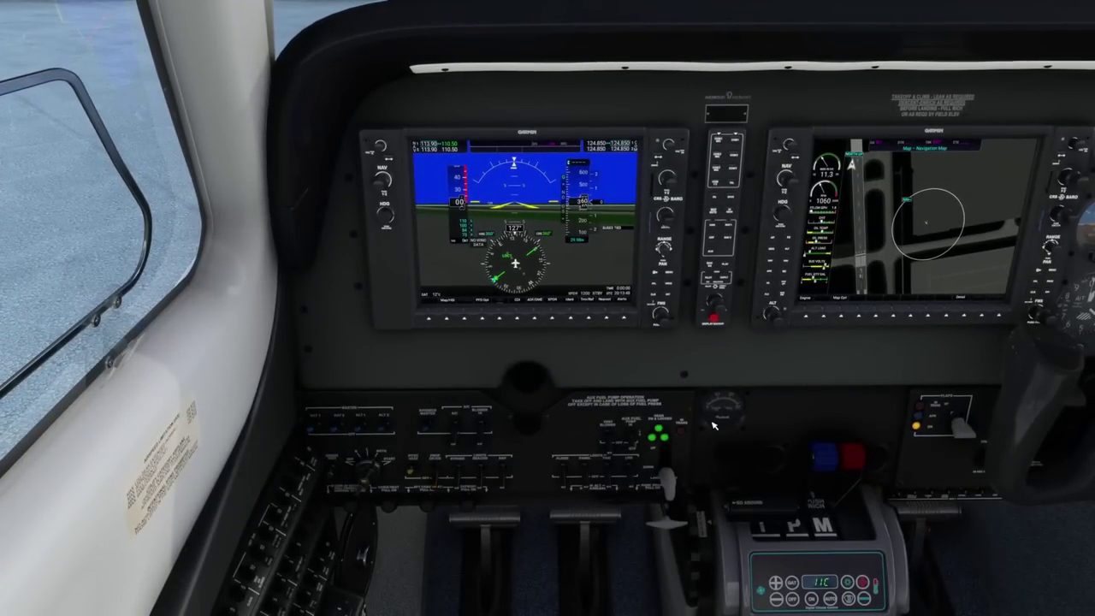
{"action": "middle_click", "coordinate": [730, 375]}
{"action": "left_click", "coordinate": [654, 357]}
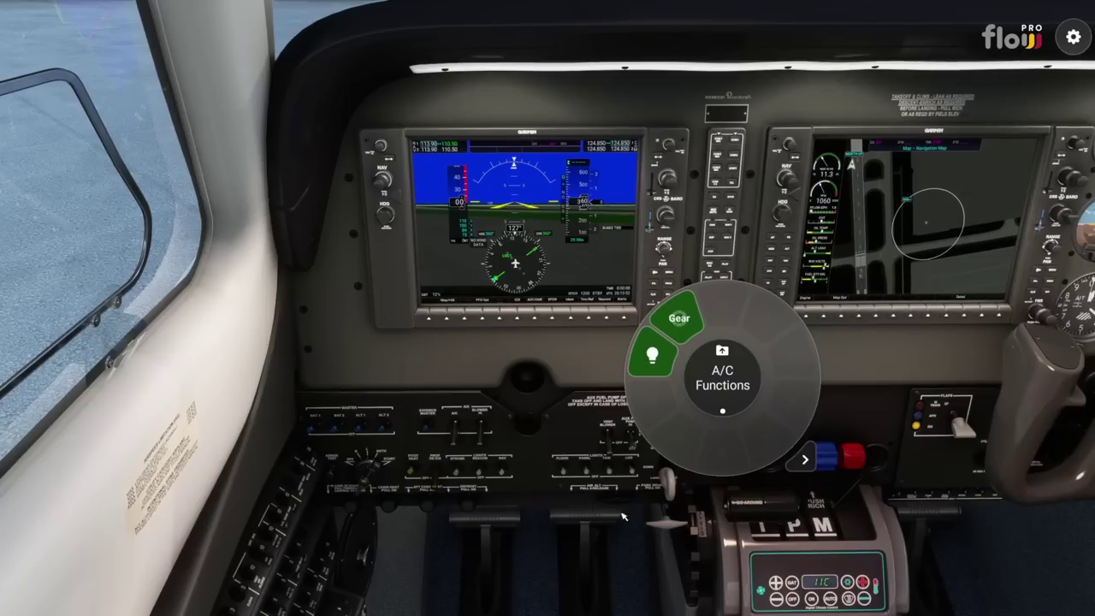
{"action": "middle_click", "coordinate": [682, 387]}
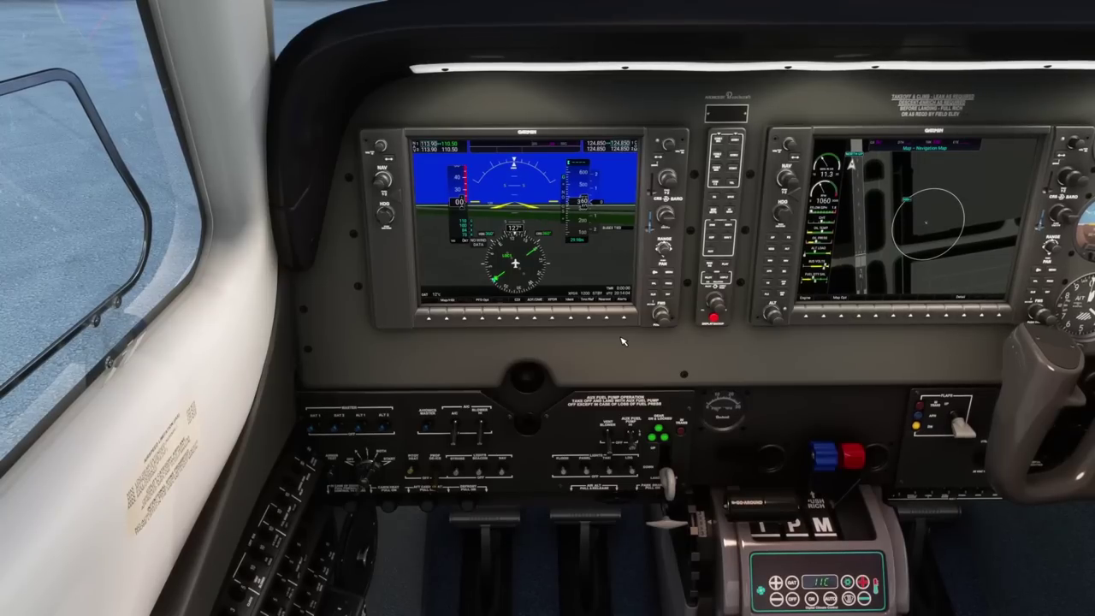
{"action": "middle_click", "coordinate": [647, 349]}
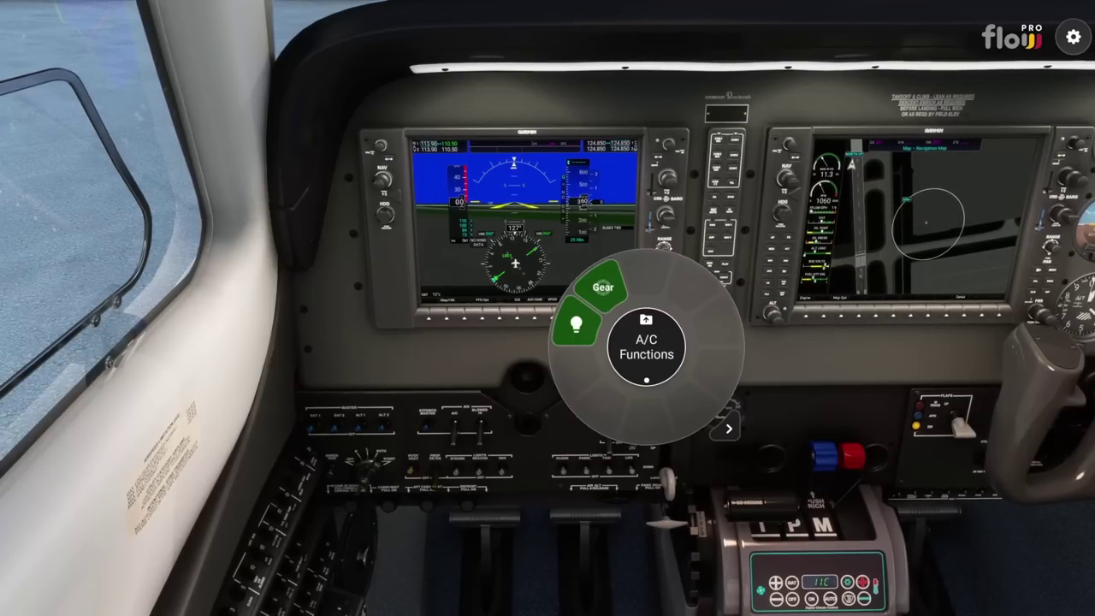
{"action": "left_click", "coordinate": [652, 350]}
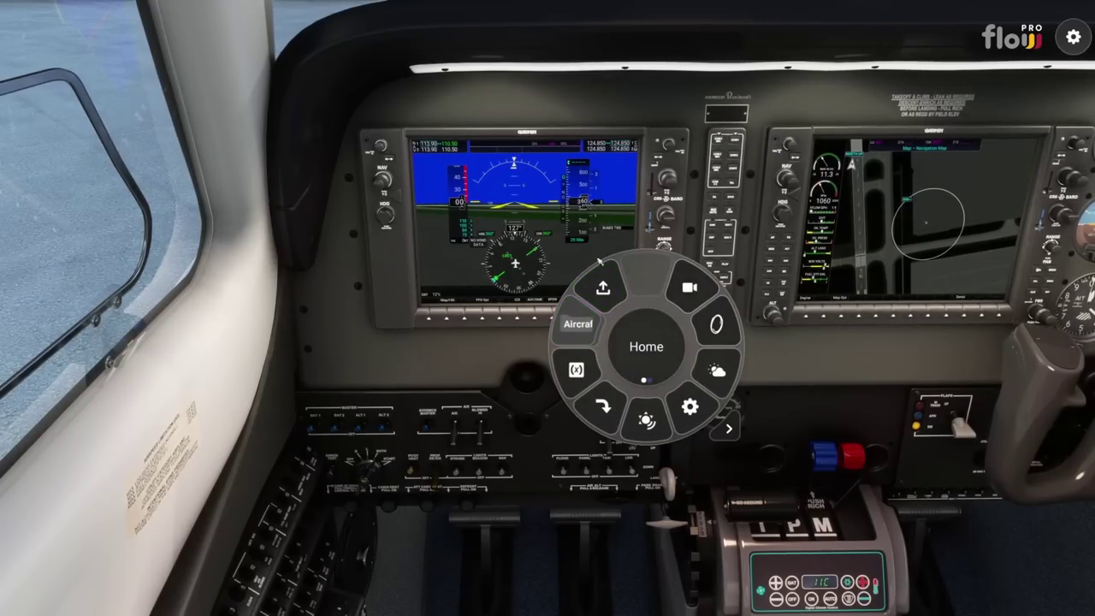
- Move the Flow wheel aside, open the Cameras panel, and center it on screen
{"action": "left_click_drag", "start_coordinate": [645, 306], "coordinate": [359, 175]}
{"action": "left_click", "coordinate": [389, 149]}
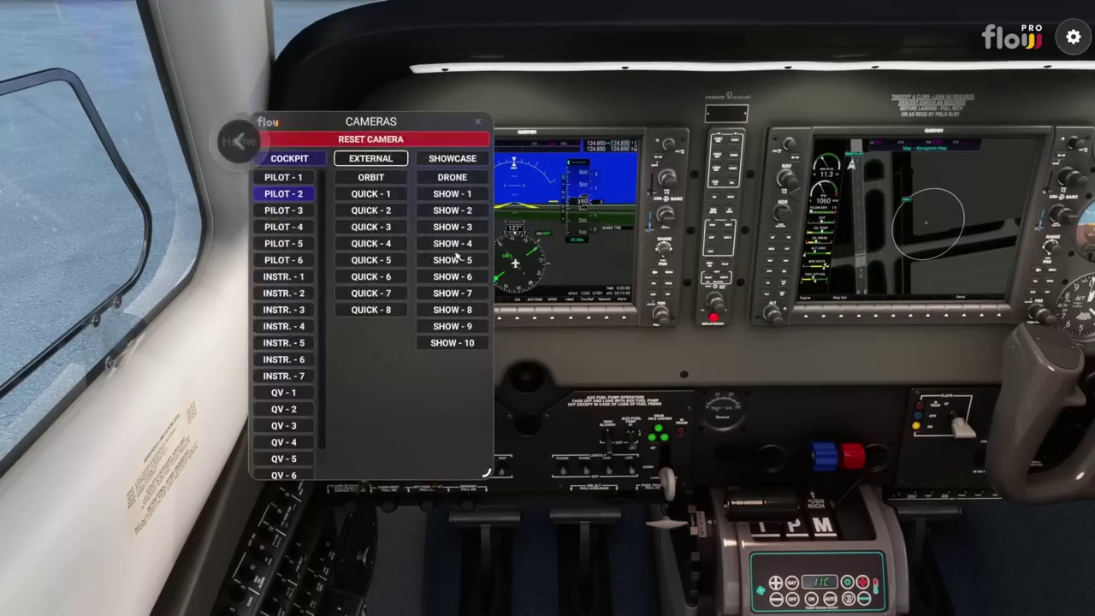
{"action": "left_click_drag", "start_coordinate": [399, 122], "coordinate": [596, 121]}
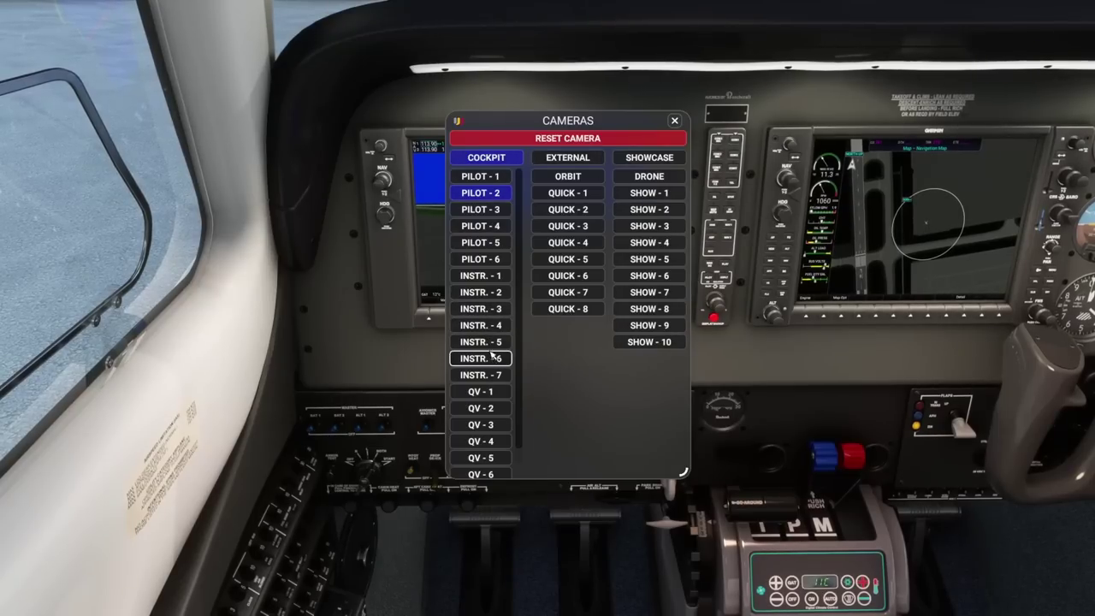
- Cycle through INSTR. - 1, PILOT 5/4, QUICK 2/5, SHOW 4/2/1 views, ending on PILOT - 1
{"action": "left_click", "coordinate": [484, 276]}
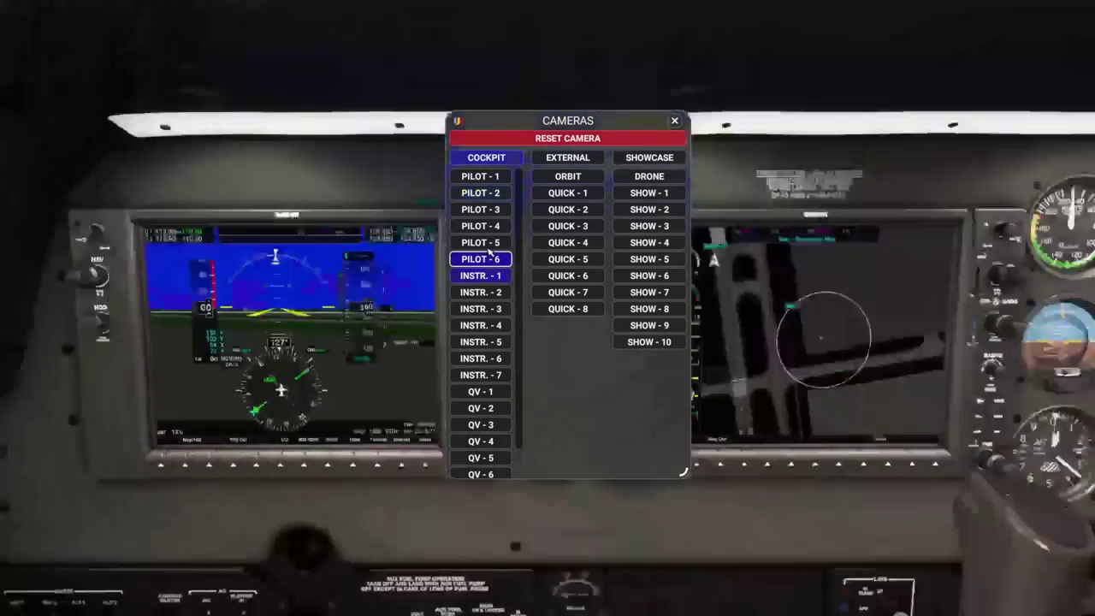
{"action": "left_click", "coordinate": [484, 243]}
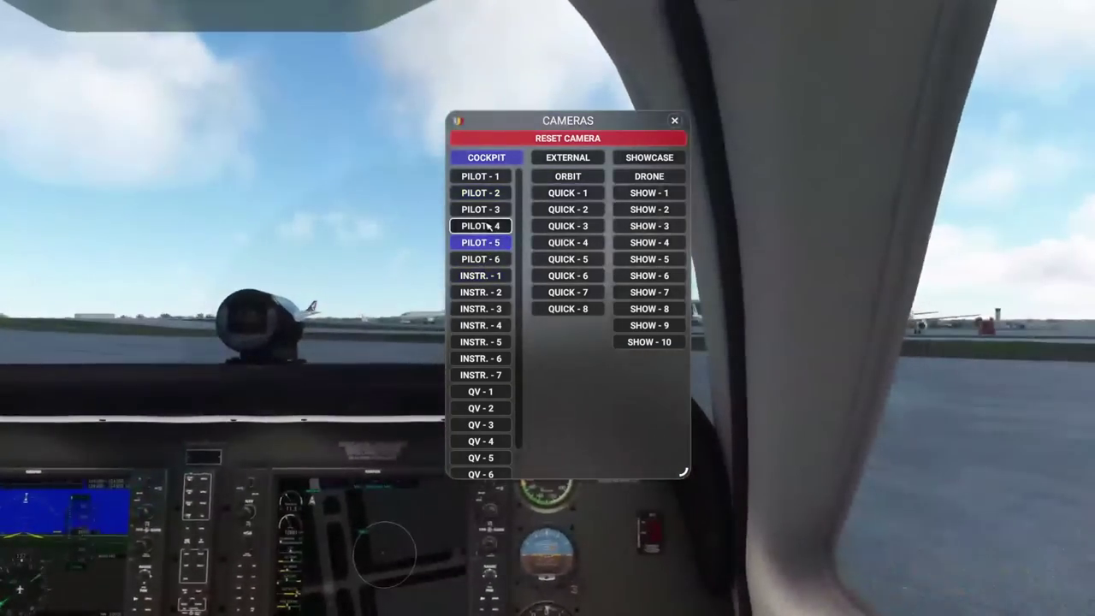
{"action": "left_click", "coordinate": [486, 226]}
{"action": "left_click", "coordinate": [575, 210]}
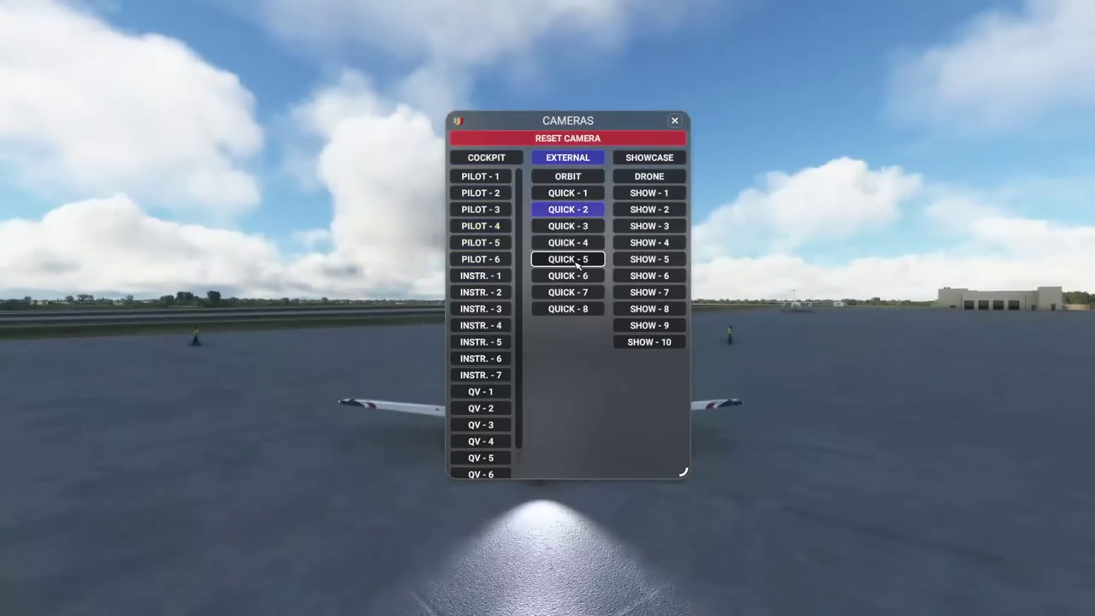
{"action": "left_click", "coordinate": [582, 260]}
{"action": "left_click", "coordinate": [637, 243]}
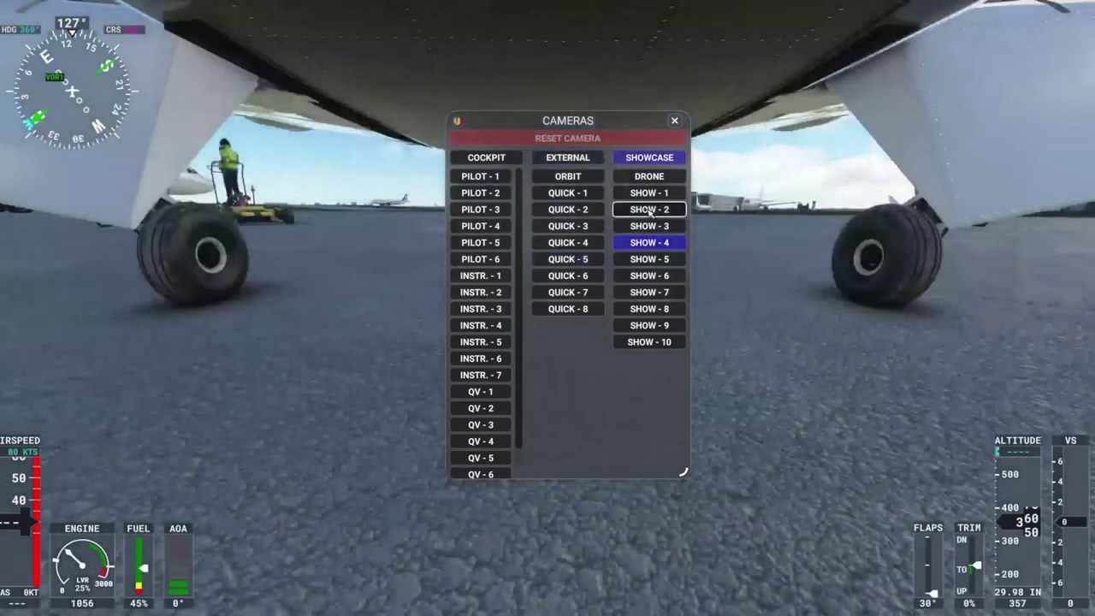
{"action": "left_click", "coordinate": [649, 210]}
{"action": "left_click", "coordinate": [650, 194]}
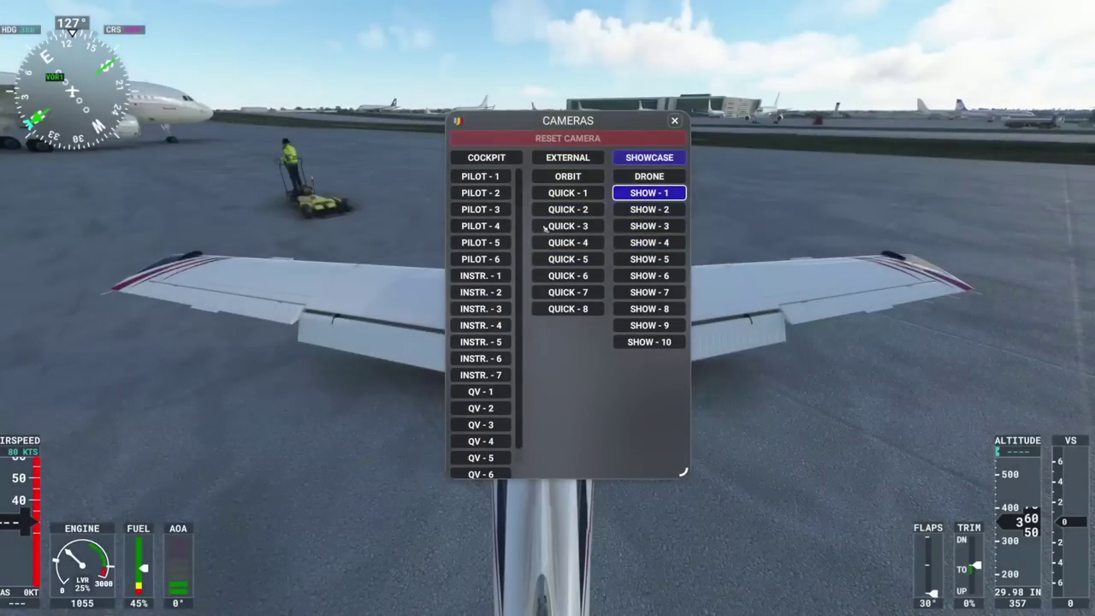
{"action": "left_click", "coordinate": [484, 195]}
{"action": "left_click", "coordinate": [481, 176]}
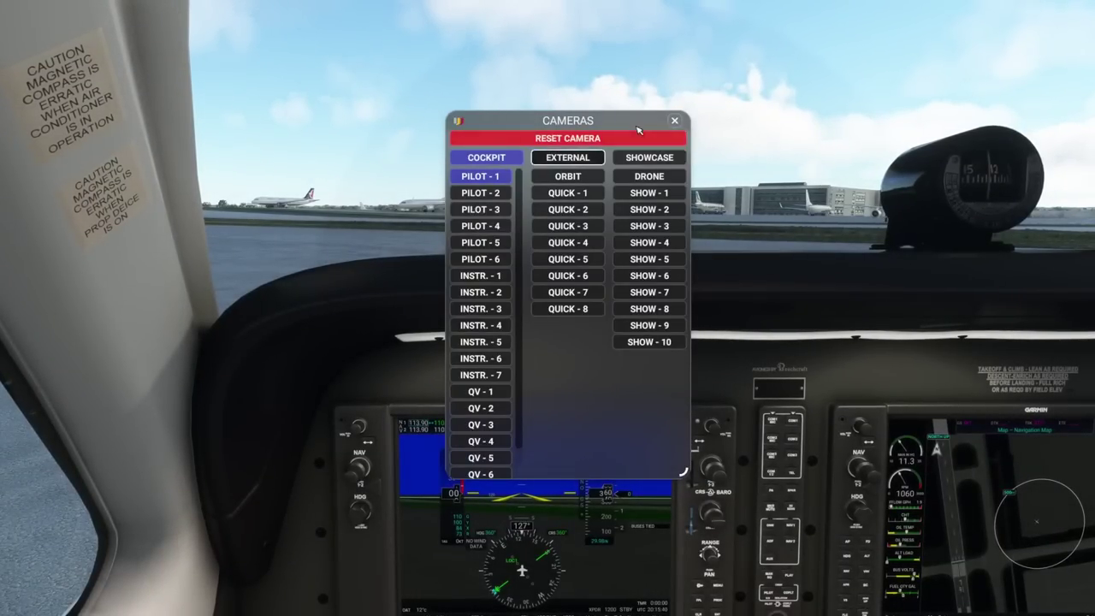
- Move the Cameras panel to the right and close it
{"action": "left_click_drag", "start_coordinate": [641, 126], "coordinate": [957, 151]}
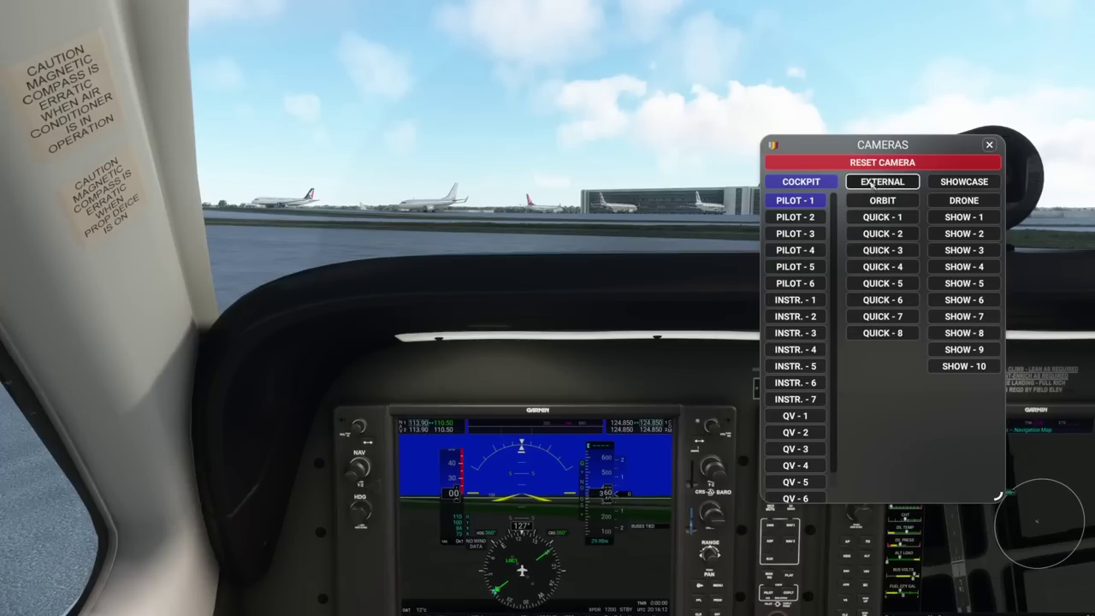
{"action": "left_click_drag", "start_coordinate": [937, 146], "coordinate": [905, 144]}
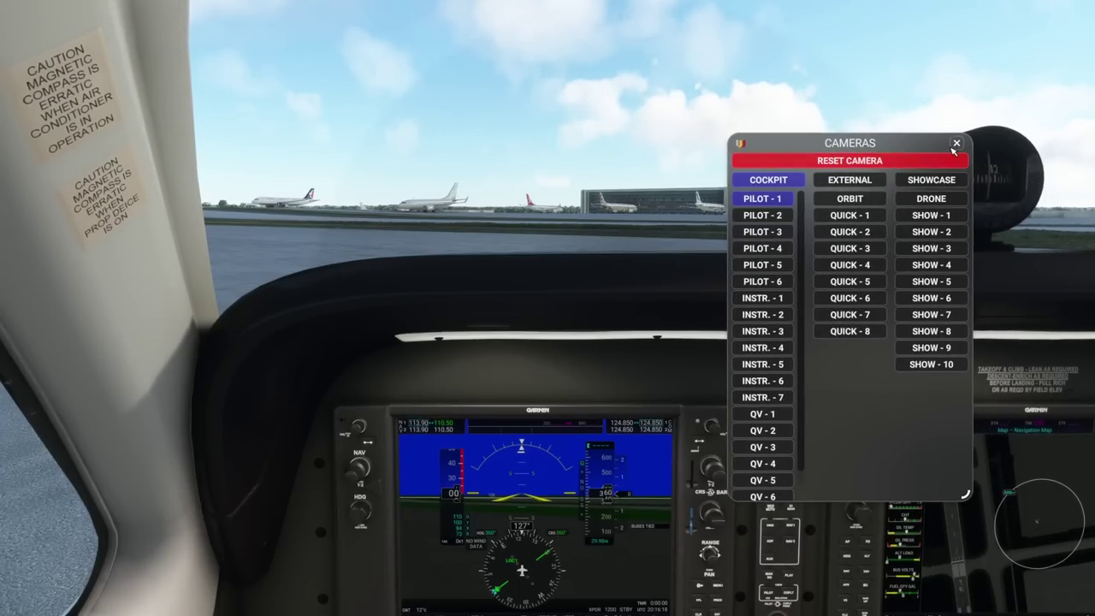
{"action": "left_click", "coordinate": [956, 142]}
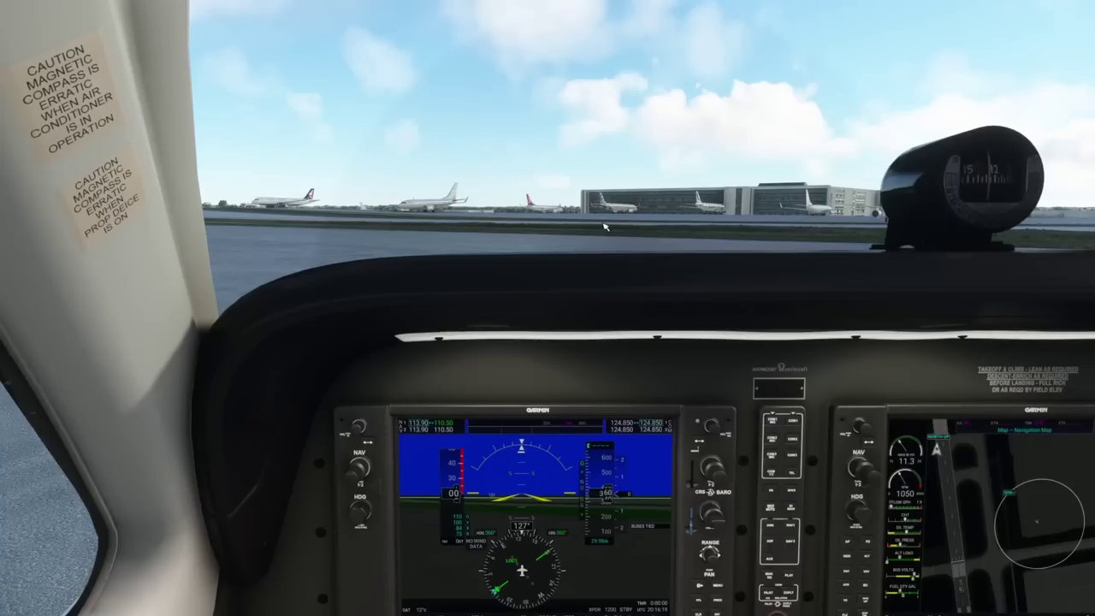
- Open the Home wheel editor on the empty slice and search widgets for 'gear', then 'light'
{"action": "middle_click", "coordinate": [552, 246]}
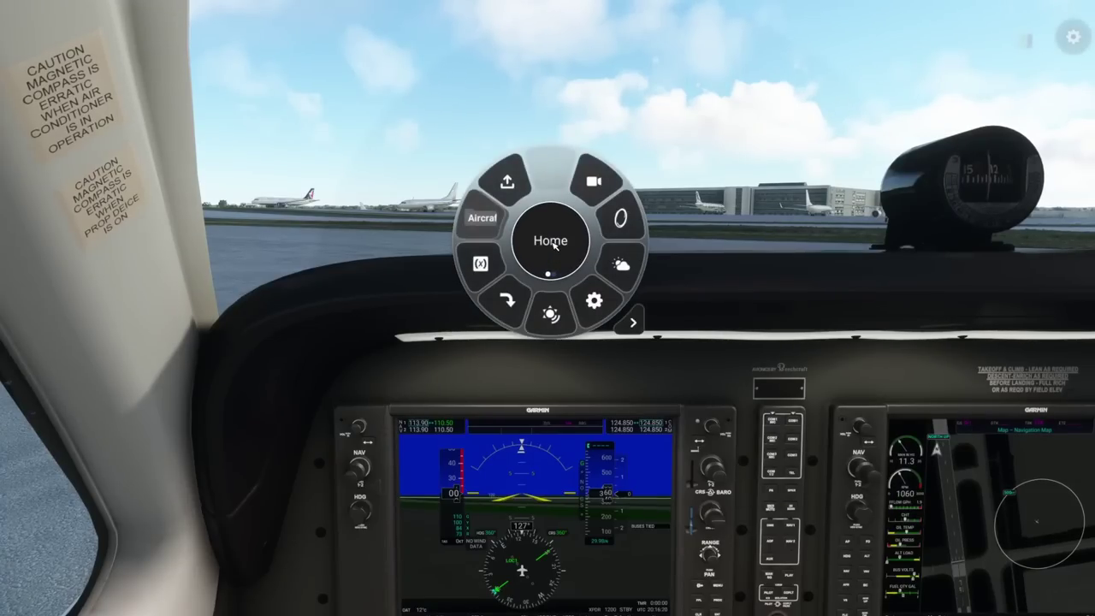
{"action": "left_click", "coordinate": [556, 179]}
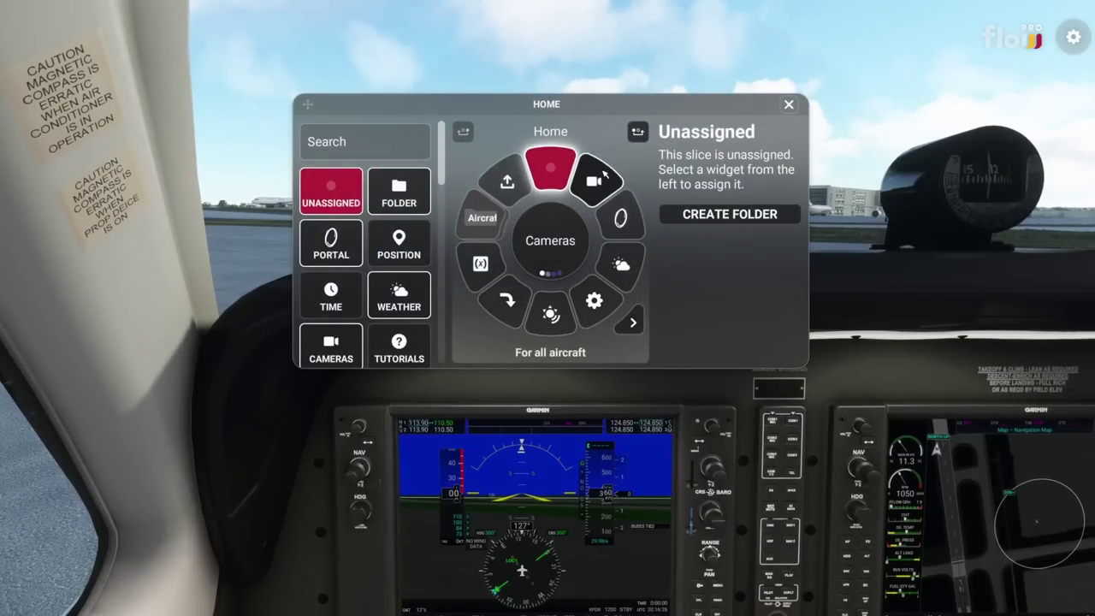
{"action": "left_click", "coordinate": [358, 146]}
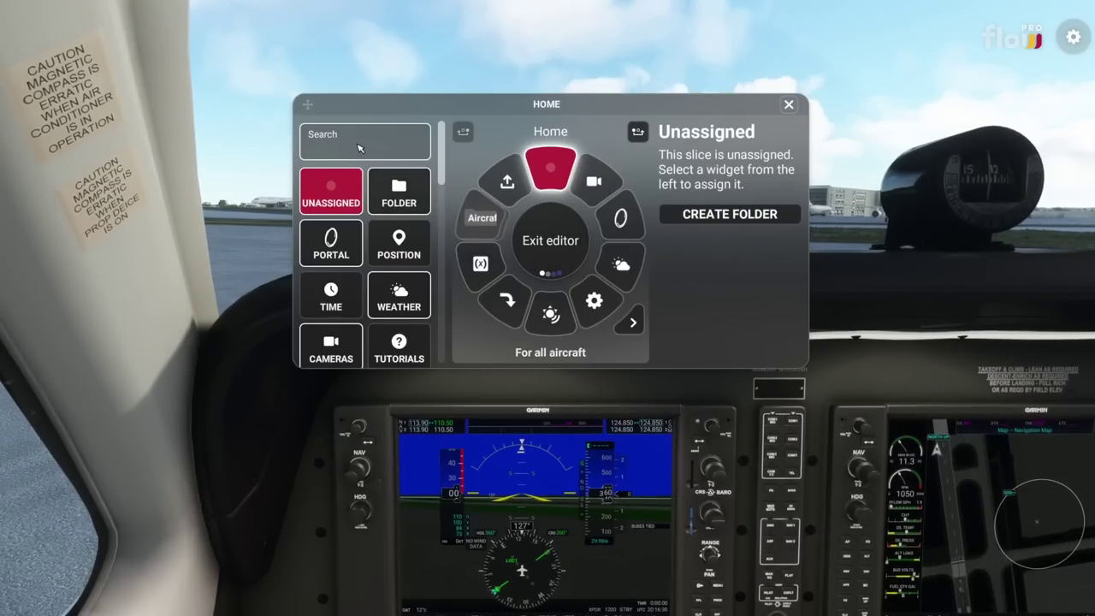
{"action": "type", "text": "gear"}
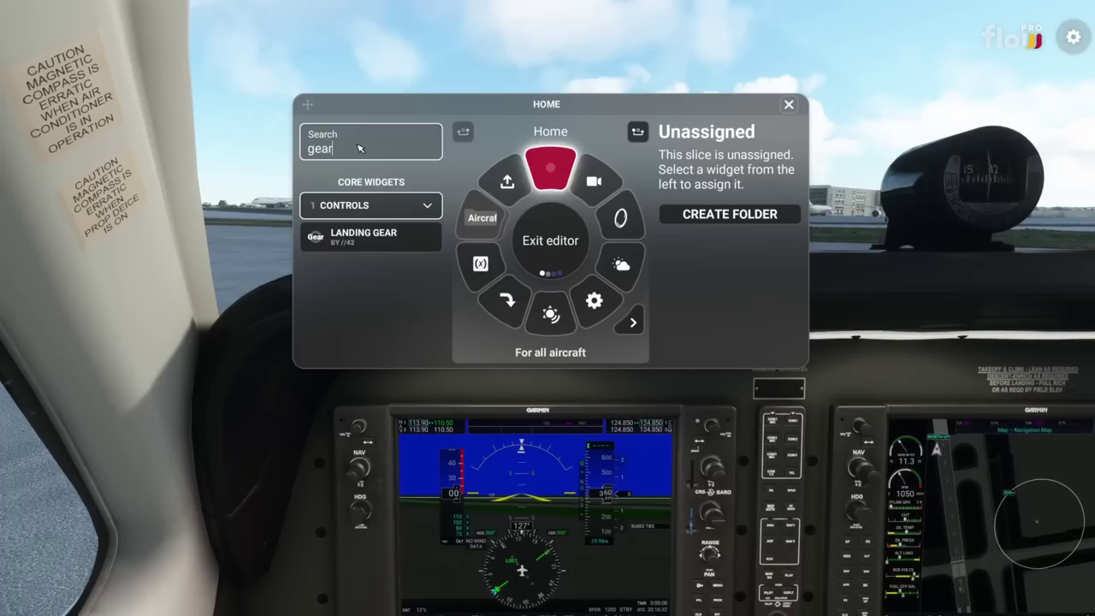
{"action": "key", "text": "BackSpace"}
{"action": "key", "text": "BackSpace"}
{"action": "key", "text": "BackSpace"}
{"action": "key", "text": "BackSpace"}
{"action": "type", "text": "lighht"}
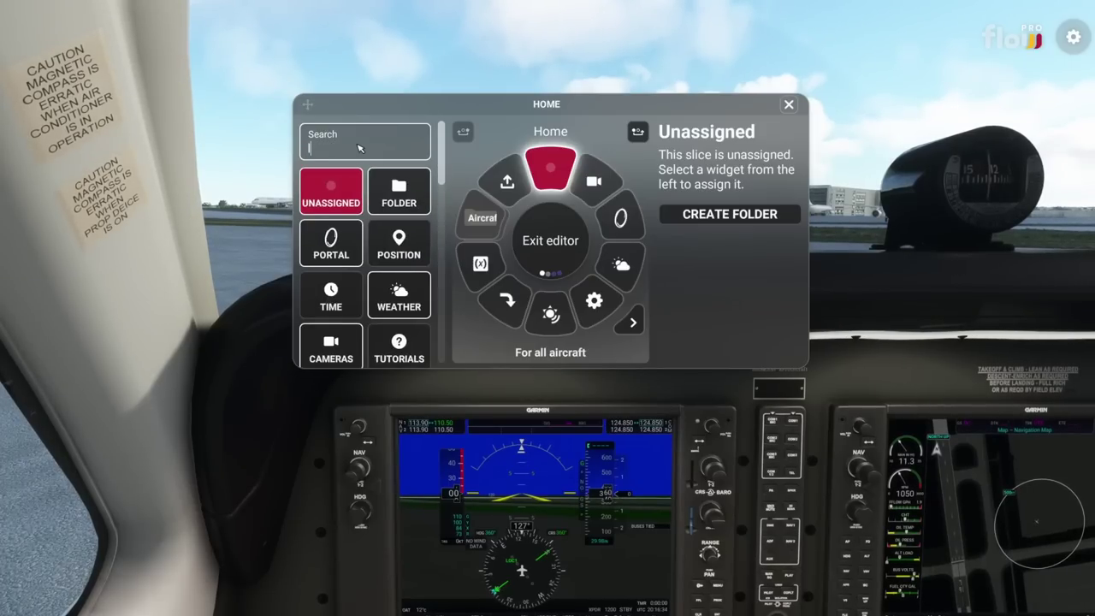
{"action": "key", "text": "BackSpace"}
{"action": "key", "text": "BackSpace"}
{"action": "type", "text": "t"}
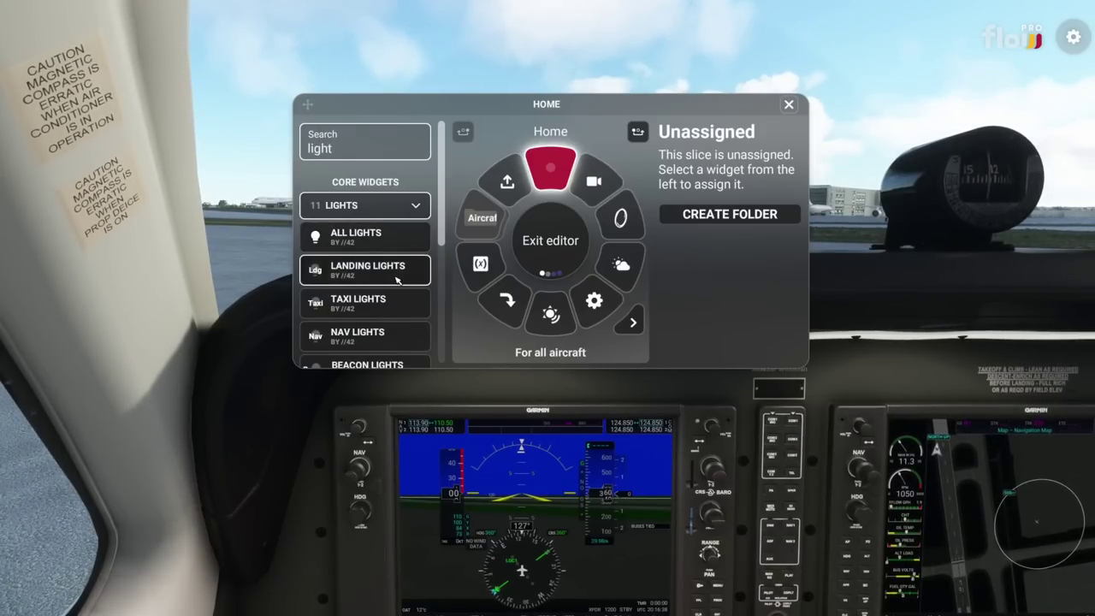
- Browse the light results, then clear the search to list all widgets
{"action": "scroll", "coordinate": [397, 279], "scroll_direction": "down", "scroll_amount": 2}
{"action": "scroll", "coordinate": [397, 279], "scroll_direction": "down", "scroll_amount": 3}
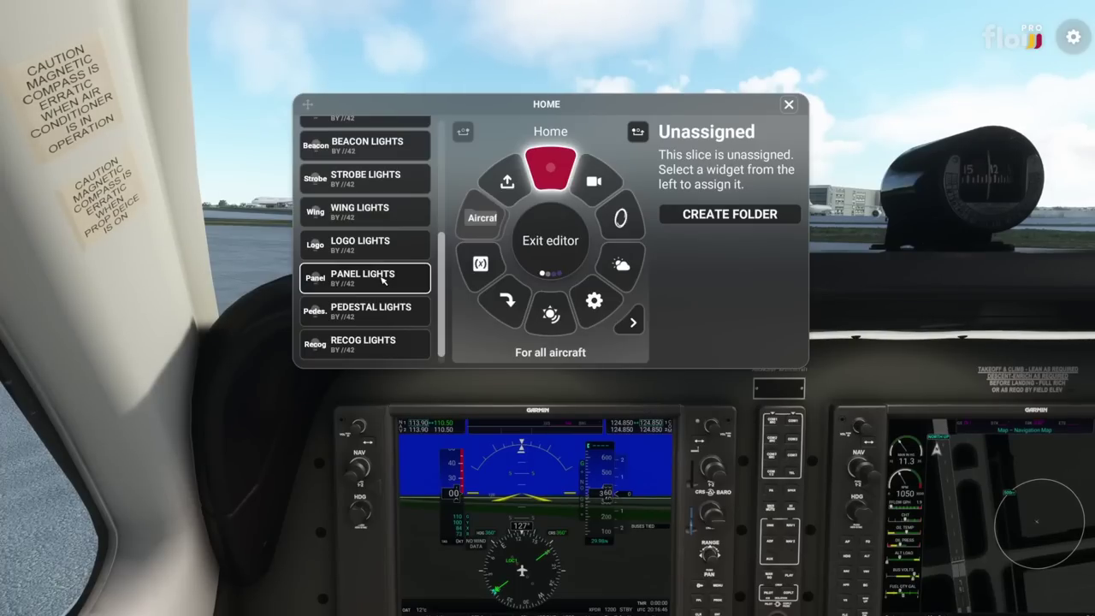
{"action": "scroll", "coordinate": [382, 280], "scroll_direction": "up", "scroll_amount": 5}
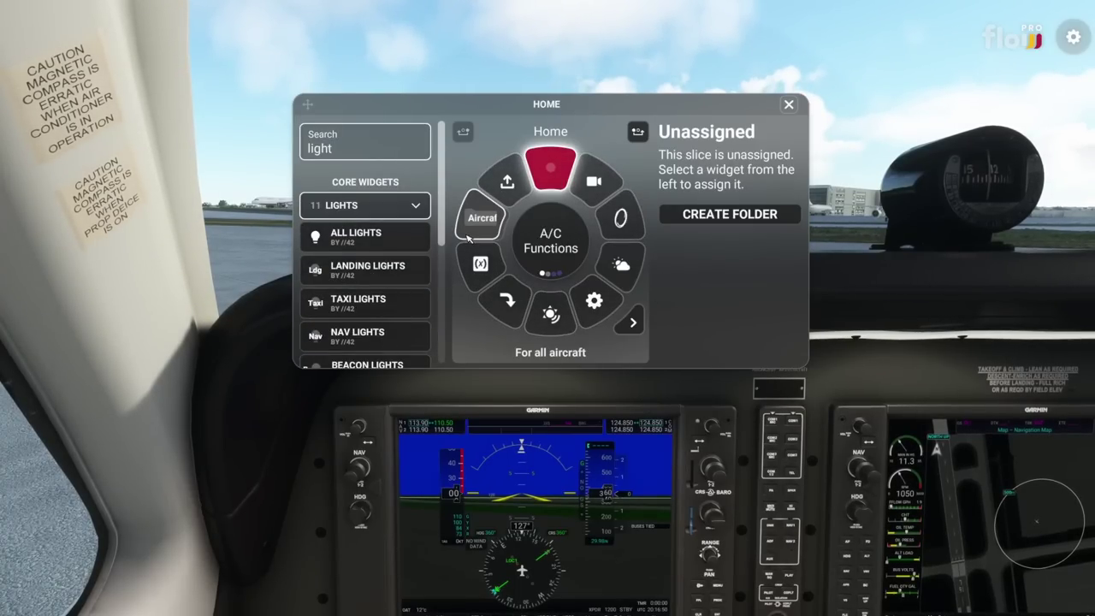
{"action": "left_click", "coordinate": [366, 148]}
{"action": "key", "text": "BackSpace"}
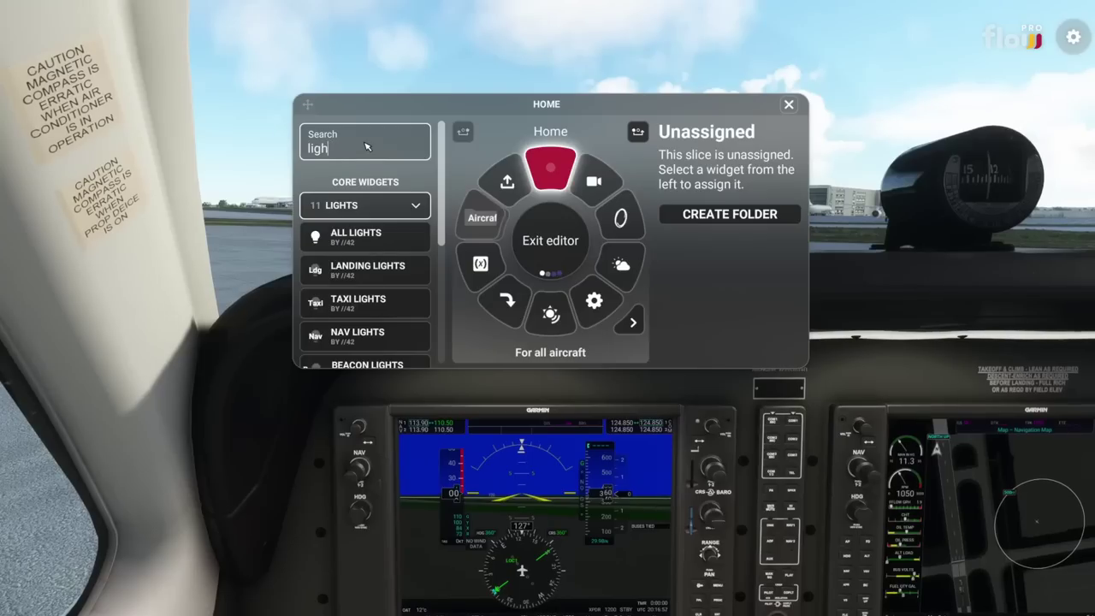
{"action": "key", "text": "BackSpace"}
{"action": "key", "text": "BackSpace"}
{"action": "key", "text": "BackSpace"}
{"action": "key", "text": "BackSpace"}
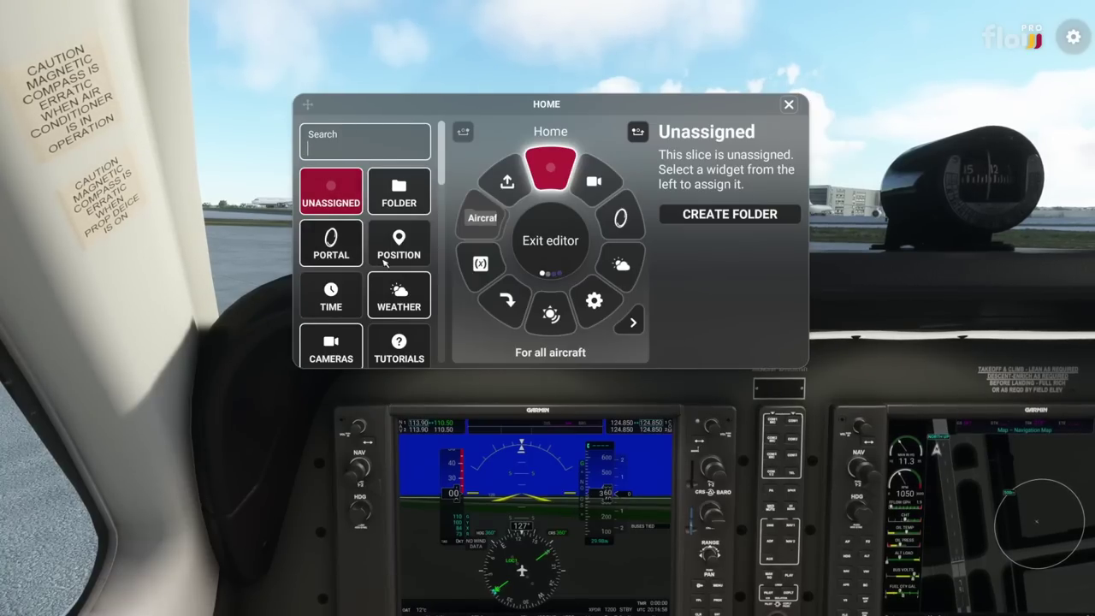
{"action": "scroll", "coordinate": [382, 284], "scroll_direction": "down", "scroll_amount": 1}
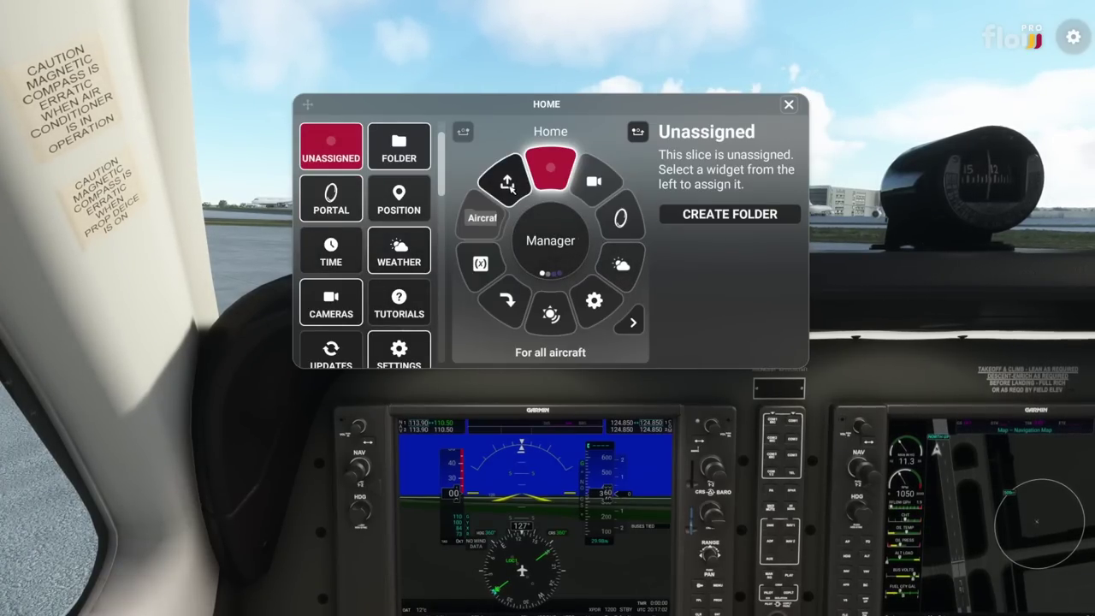
- Place POSITION in the empty top slot and replace the Manager slice with TIME
{"action": "left_click", "coordinate": [509, 184]}
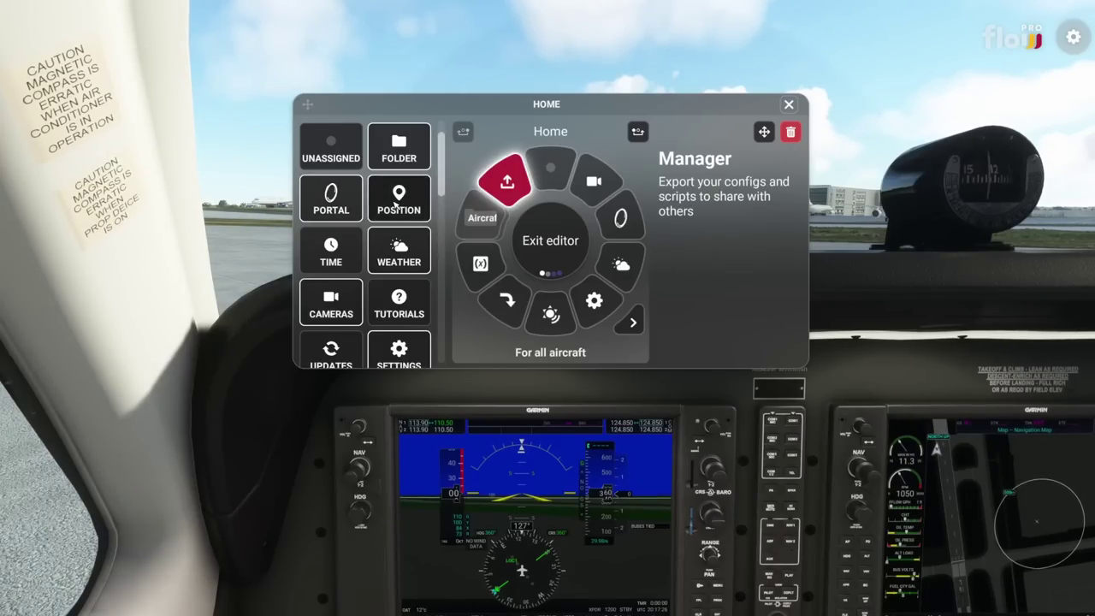
{"action": "left_click_drag", "start_coordinate": [395, 205], "coordinate": [550, 177]}
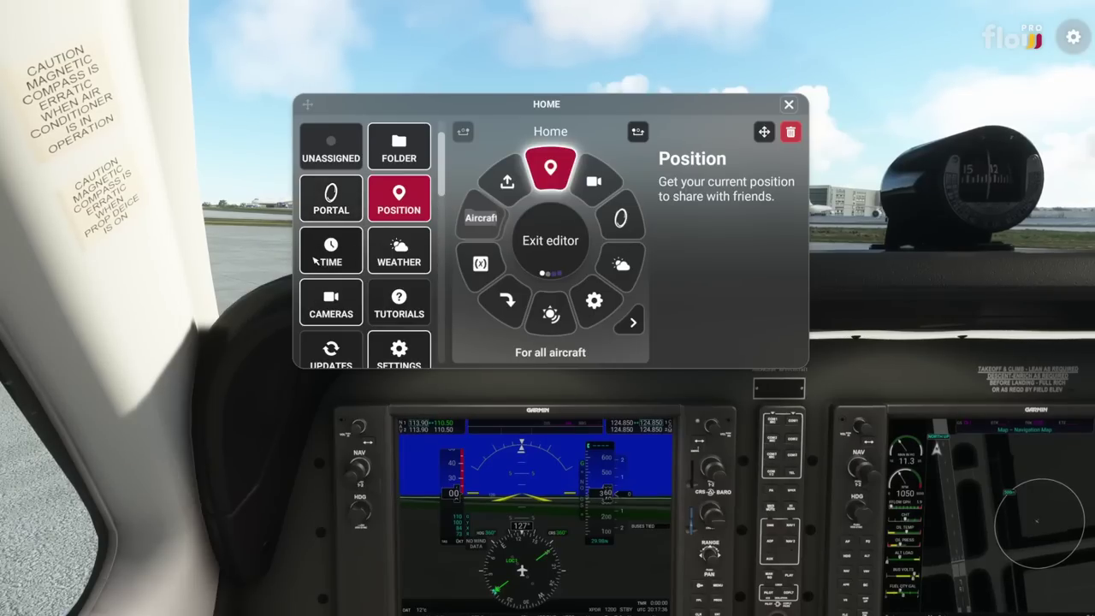
{"action": "left_click_drag", "start_coordinate": [340, 257], "coordinate": [505, 180]}
{"action": "left_click", "coordinate": [568, 282]}
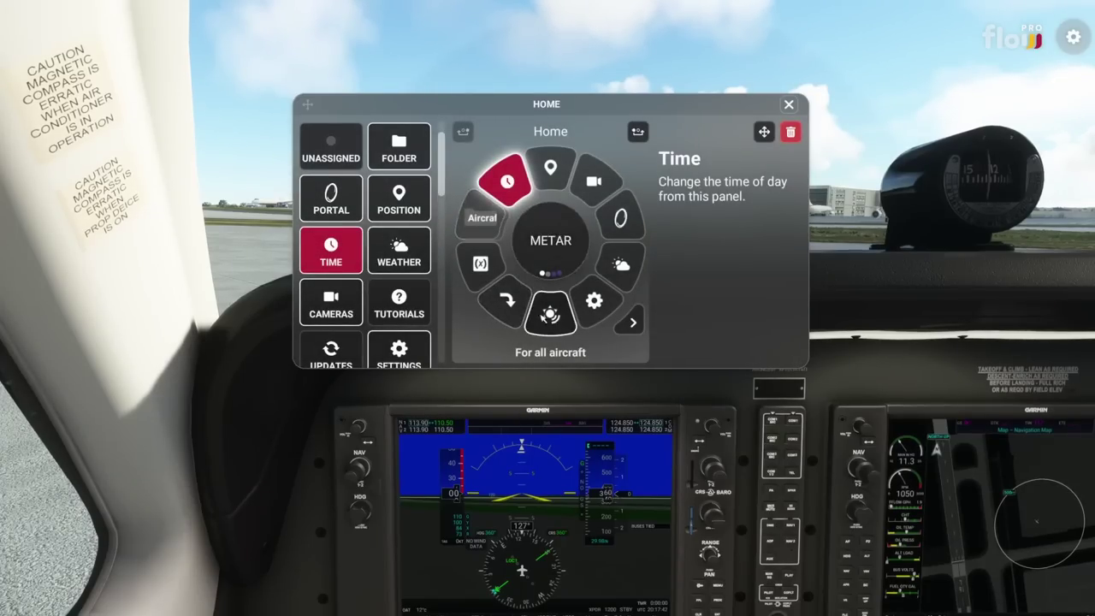
{"action": "scroll", "coordinate": [381, 308], "scroll_direction": "down", "scroll_amount": 5}
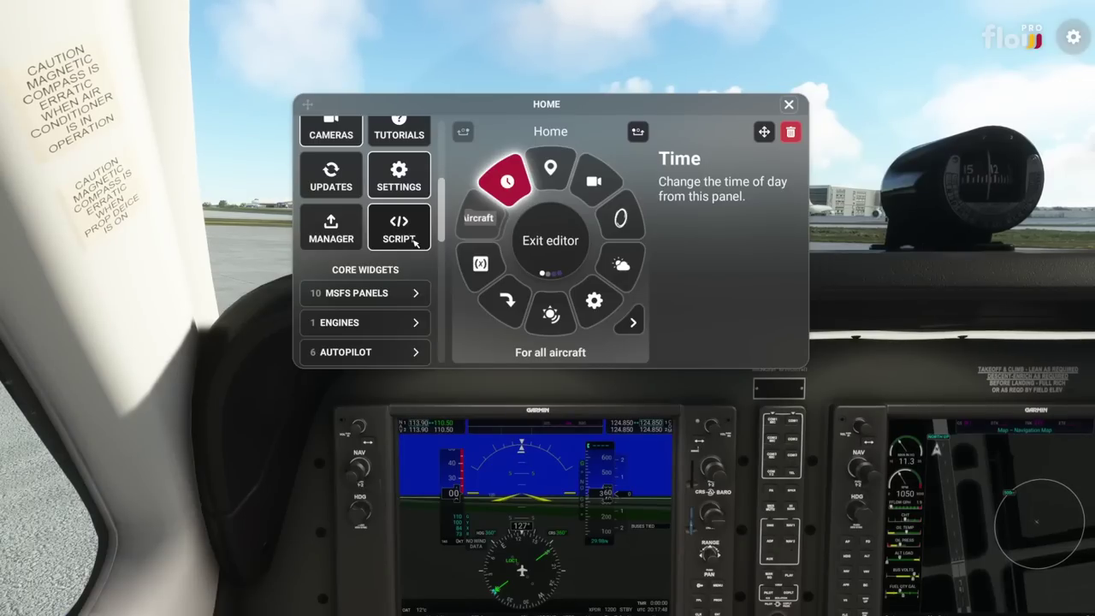
{"action": "left_click", "coordinate": [415, 241]}
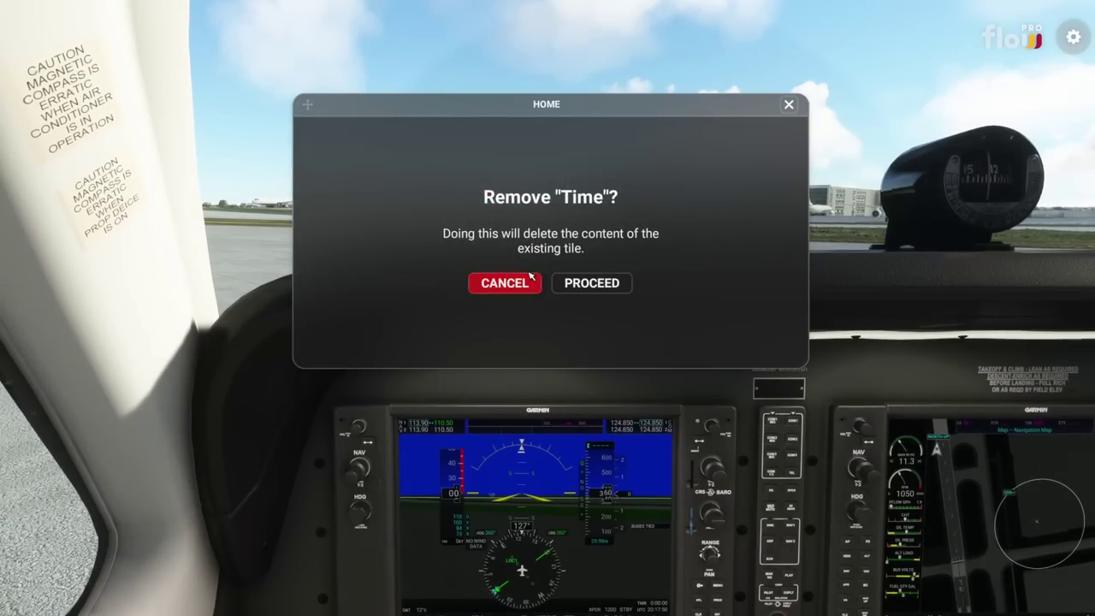
{"action": "left_click", "coordinate": [503, 283]}
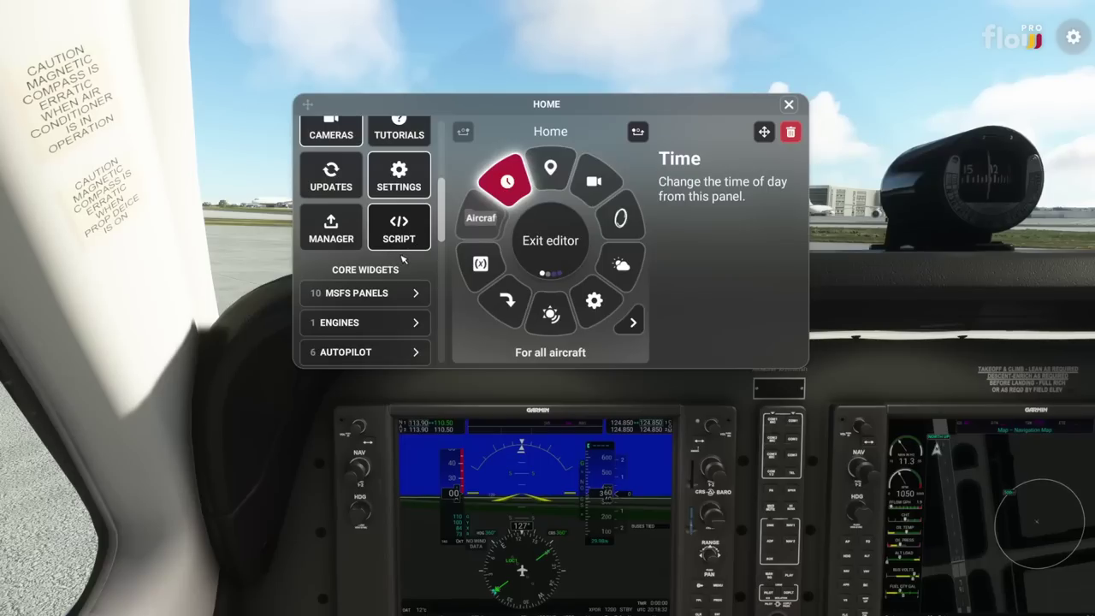
{"action": "scroll", "coordinate": [405, 261], "scroll_direction": "down", "scroll_amount": 3}
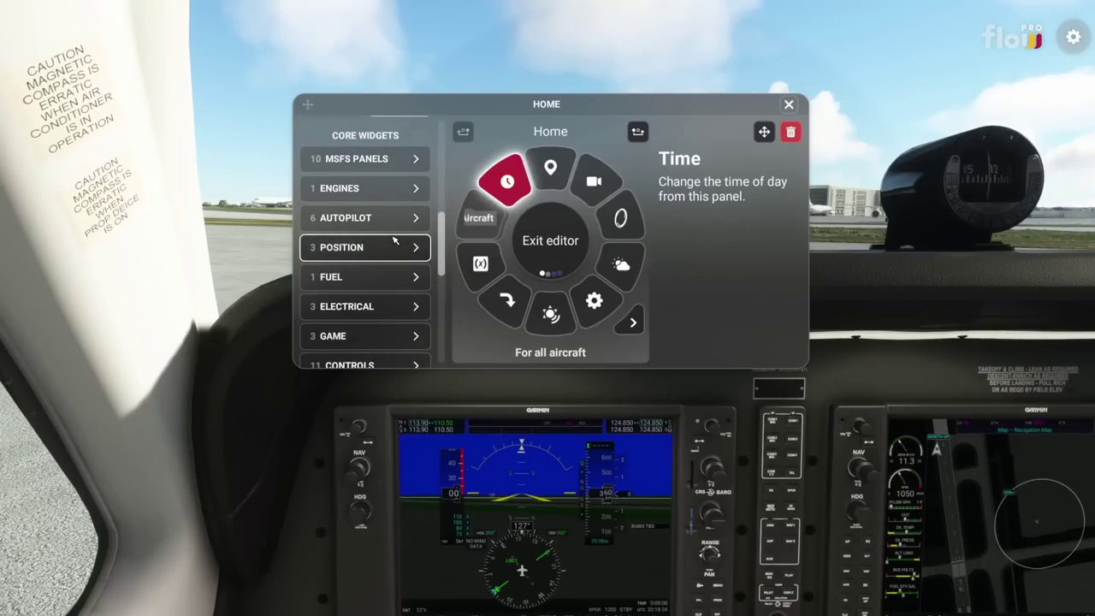
{"action": "left_click", "coordinate": [386, 276]}
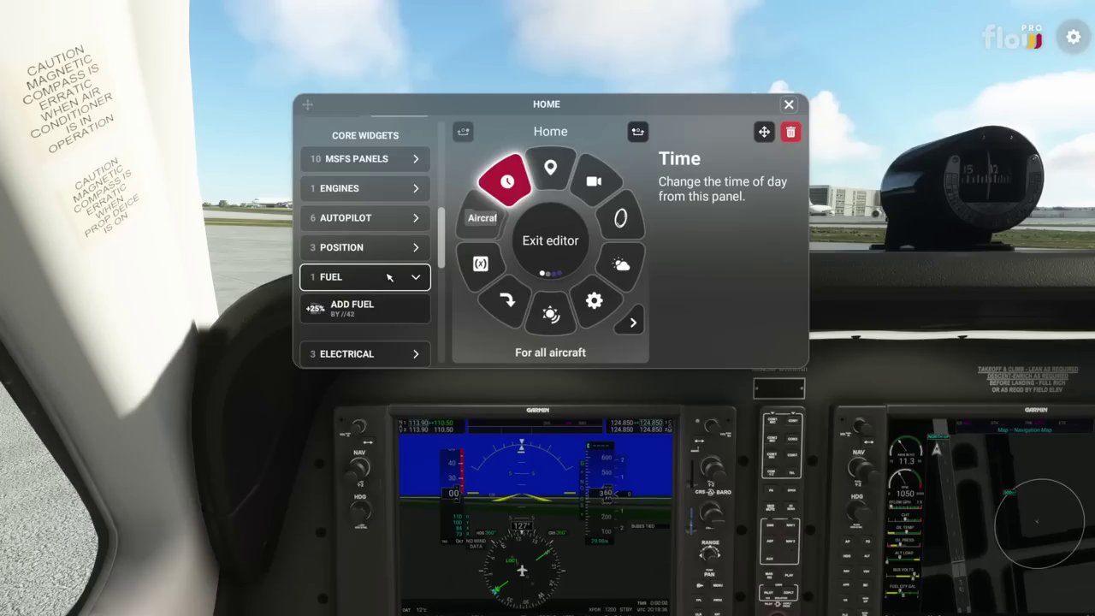
{"action": "scroll", "coordinate": [387, 276], "scroll_direction": "down", "scroll_amount": 1}
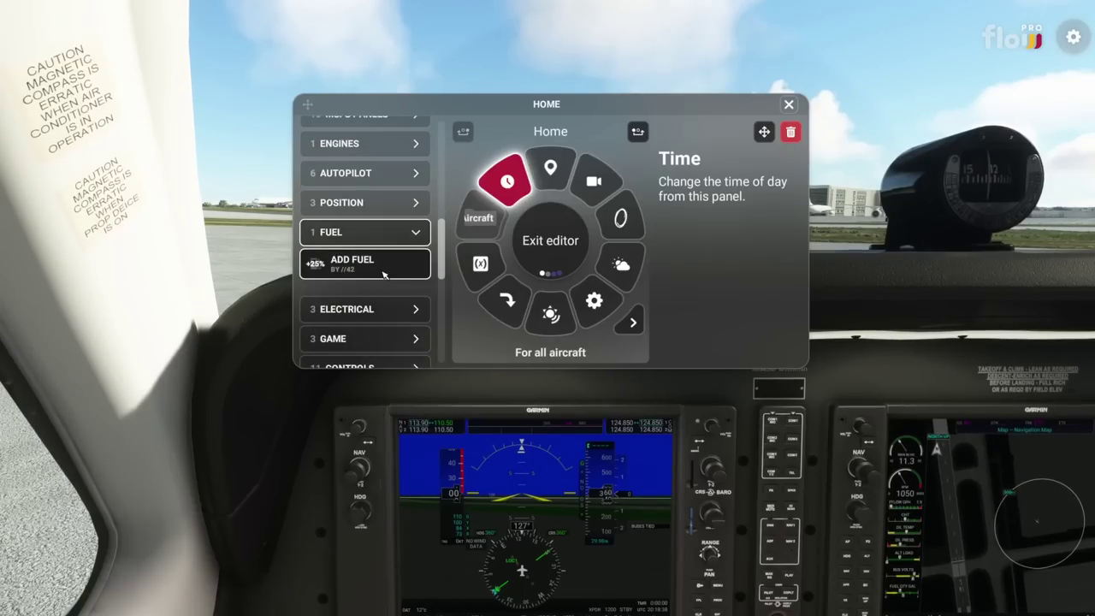
{"action": "scroll", "coordinate": [376, 257], "scroll_direction": "up", "scroll_amount": 9}
- Search 'fuel' and replace the Variable monitor tile with Add Fuel
{"action": "left_click", "coordinate": [353, 158]}
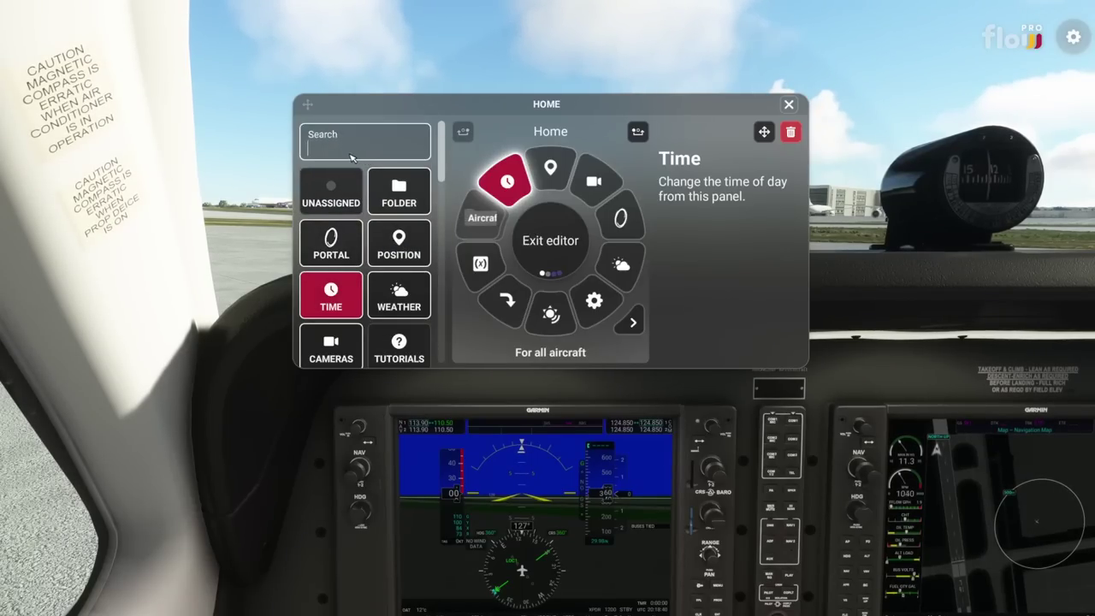
{"action": "type", "text": "fuel"}
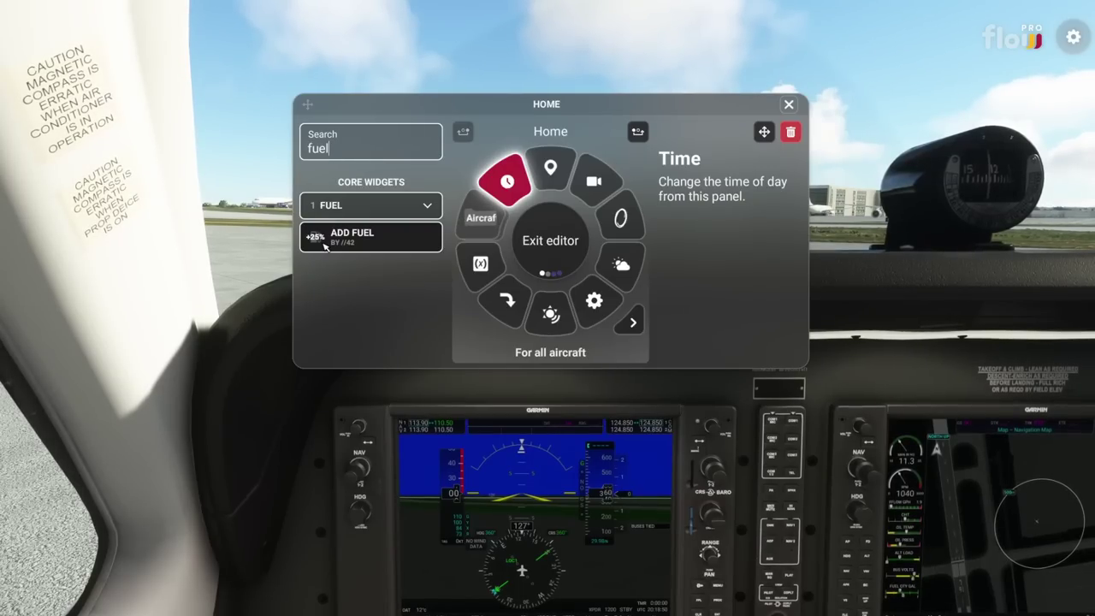
{"action": "left_click_drag", "start_coordinate": [325, 245], "coordinate": [479, 295]}
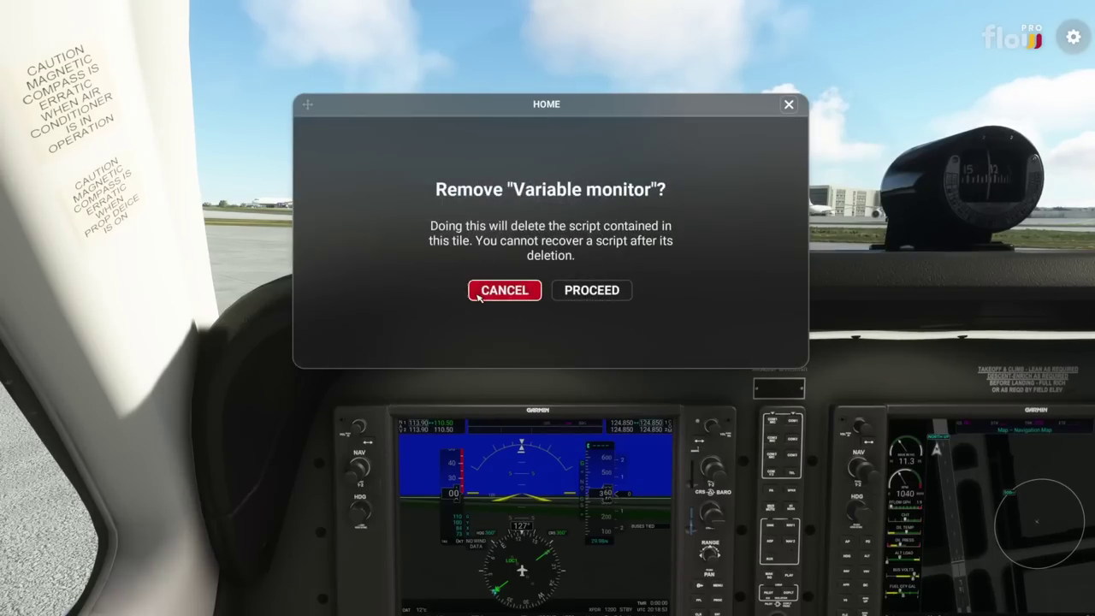
{"action": "left_click", "coordinate": [577, 291]}
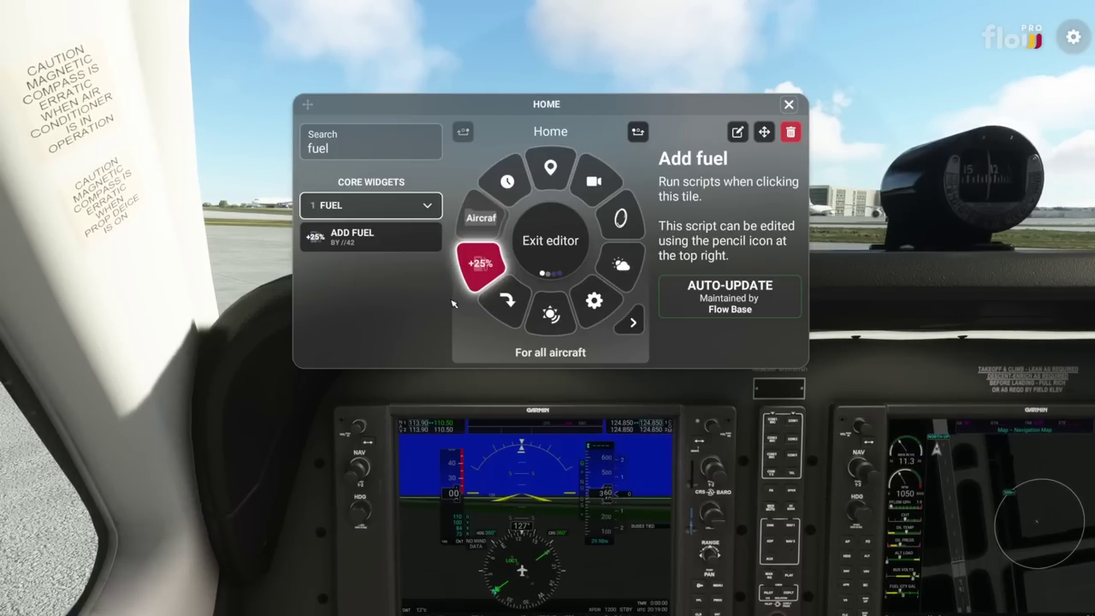
{"action": "left_click", "coordinate": [425, 211]}
- Search 'weight', replace the Settings tile with Weight and Balance, and exit the editor
{"action": "left_click", "coordinate": [343, 157]}
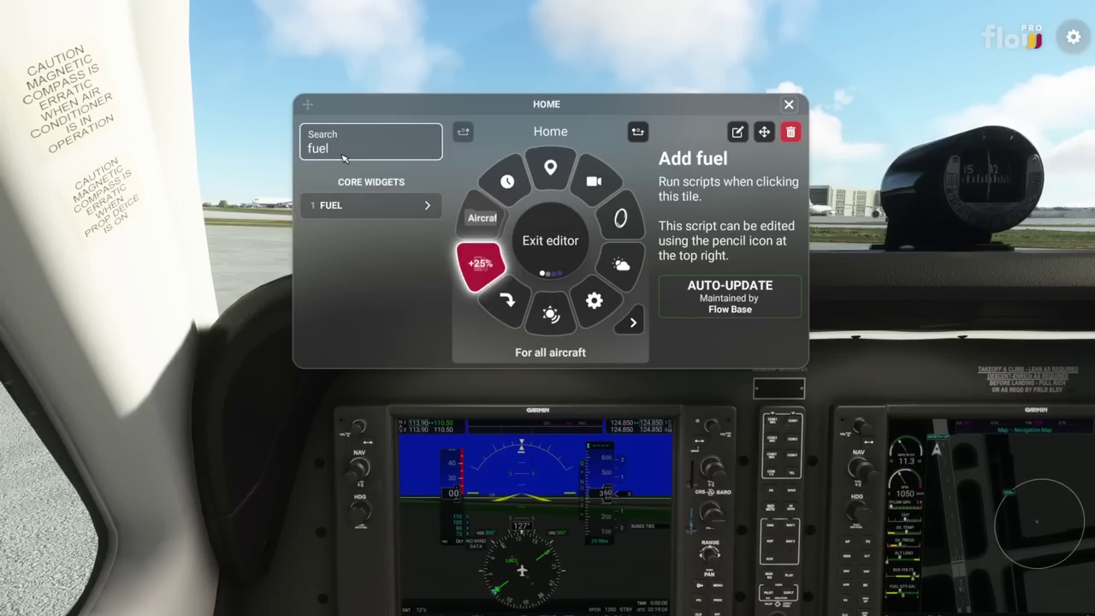
{"action": "key", "text": "BackSpace"}
{"action": "type", "text": "weight"}
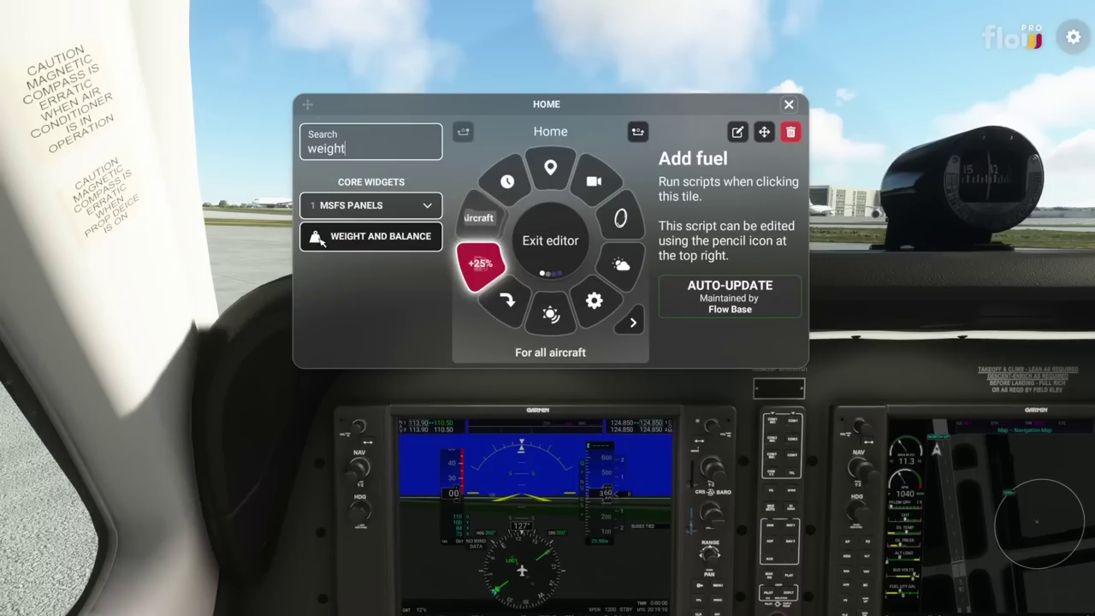
{"action": "left_click_drag", "start_coordinate": [322, 242], "coordinate": [595, 304]}
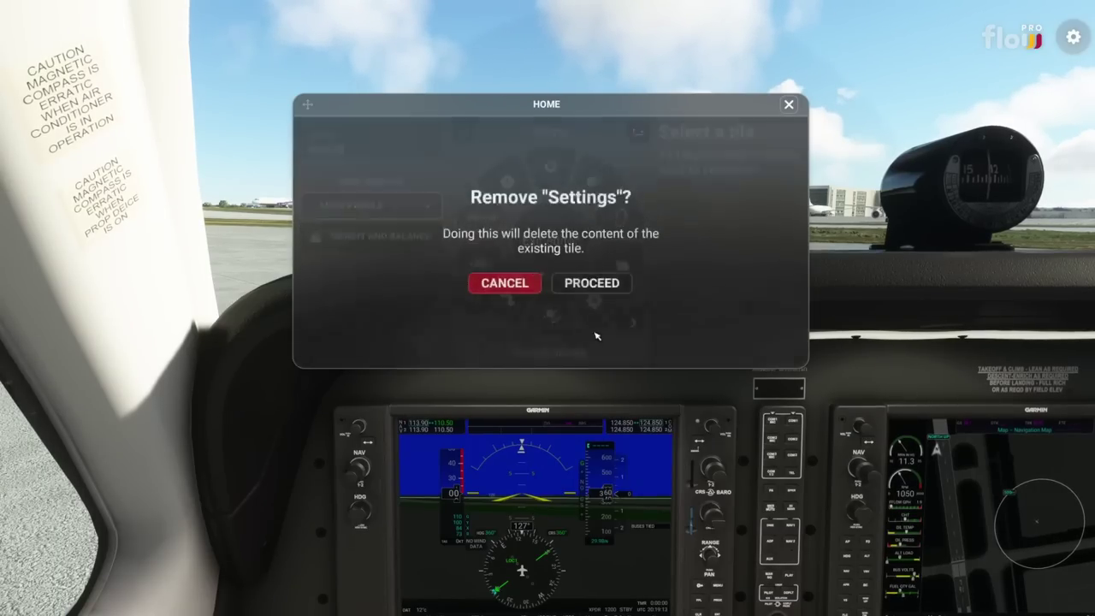
{"action": "left_click", "coordinate": [599, 289]}
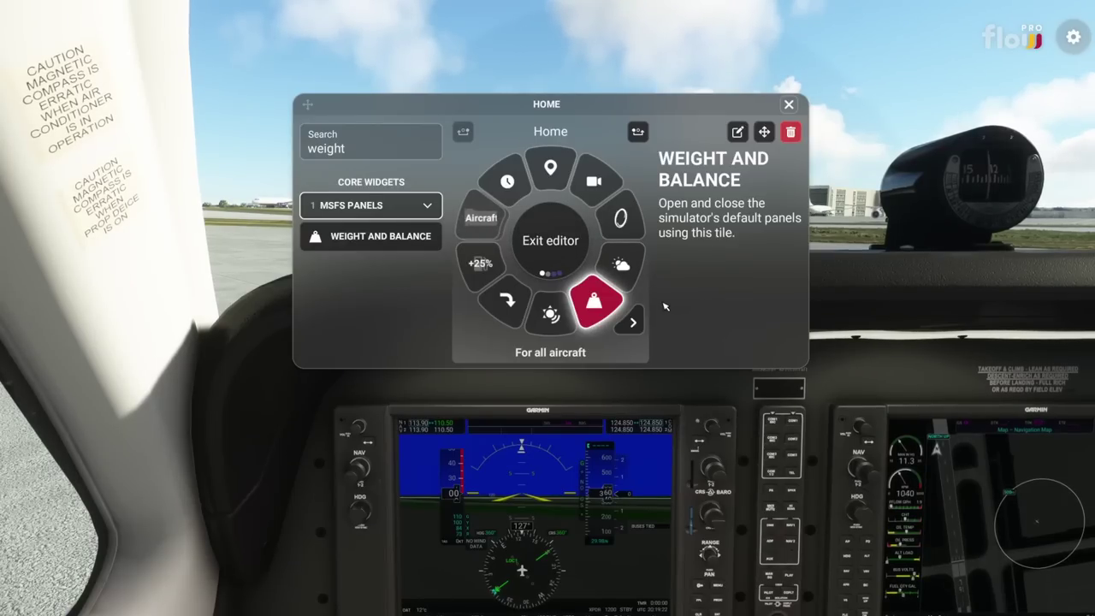
{"action": "left_click", "coordinate": [427, 206]}
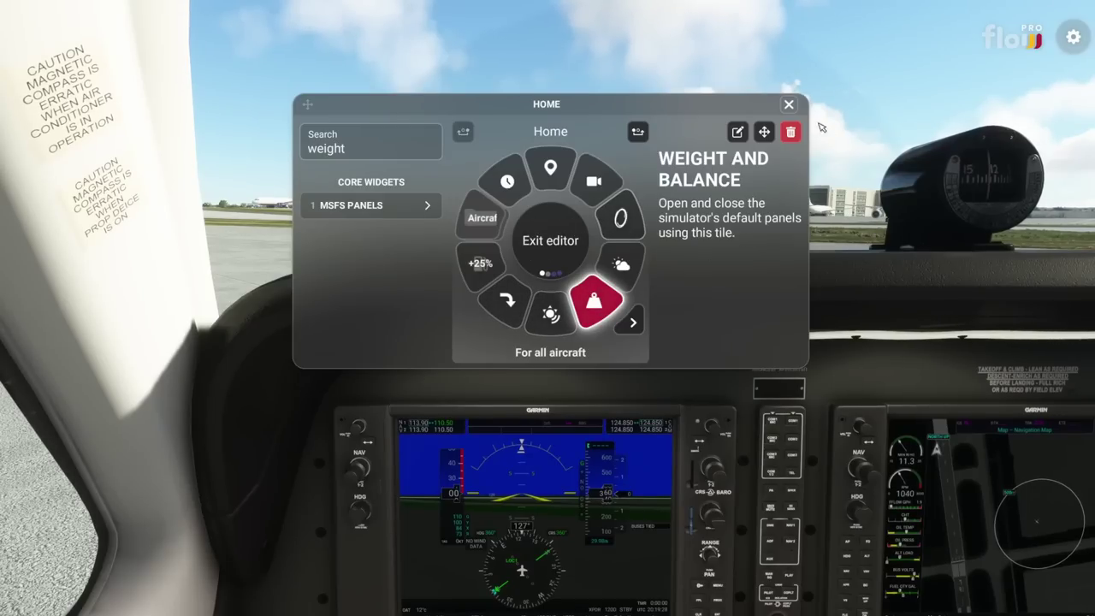
{"action": "left_click", "coordinate": [550, 241]}
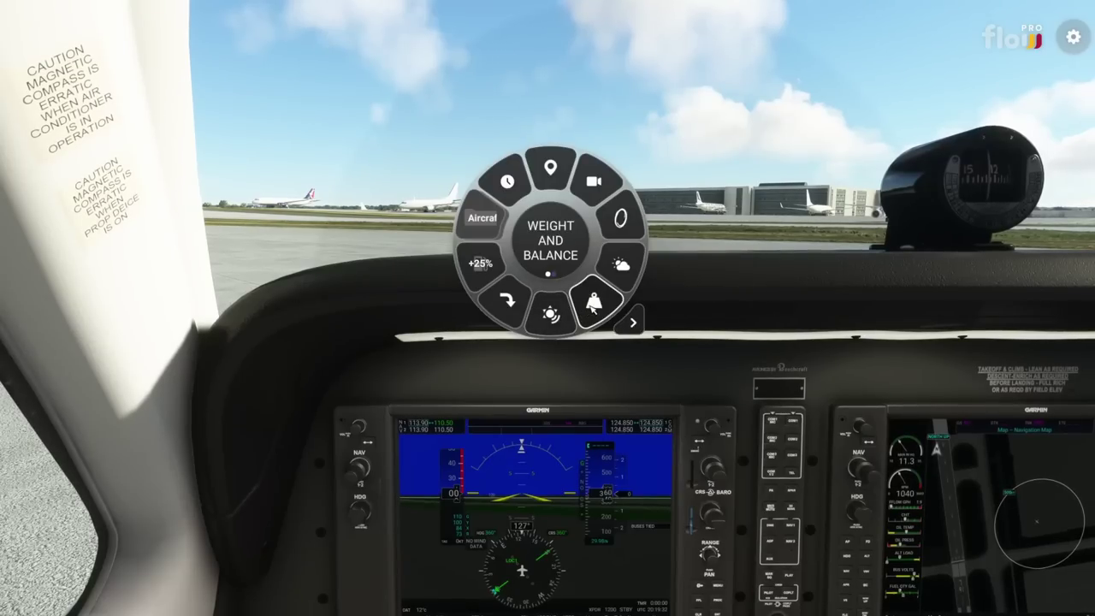
- Review the aircraft's weight and balance panel, then close it
{"action": "left_click", "coordinate": [593, 304]}
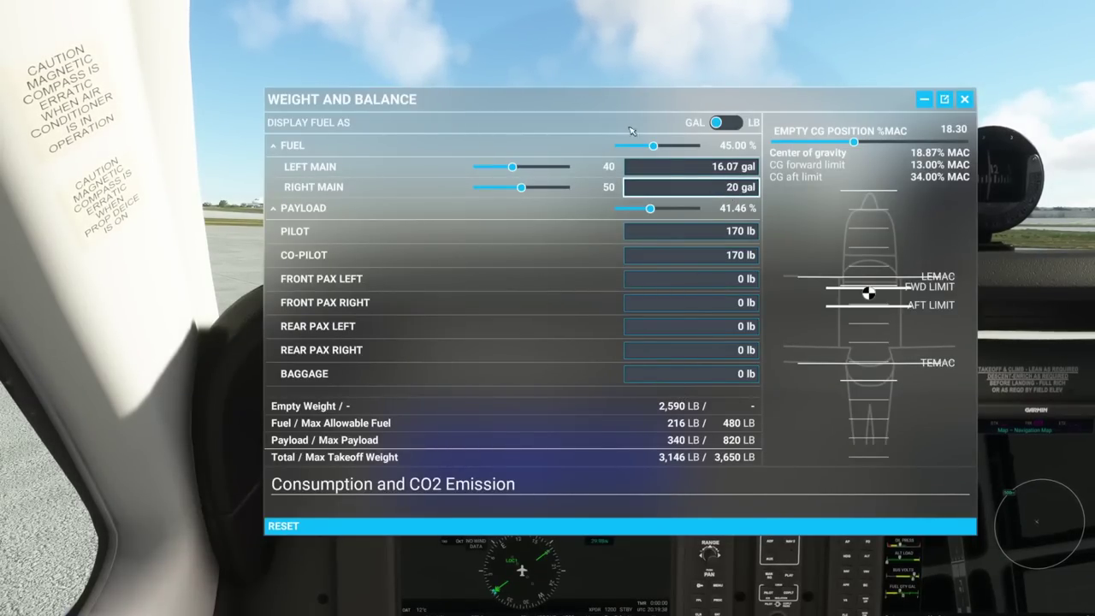
{"action": "mouse_move", "coordinate": [566, 31]}
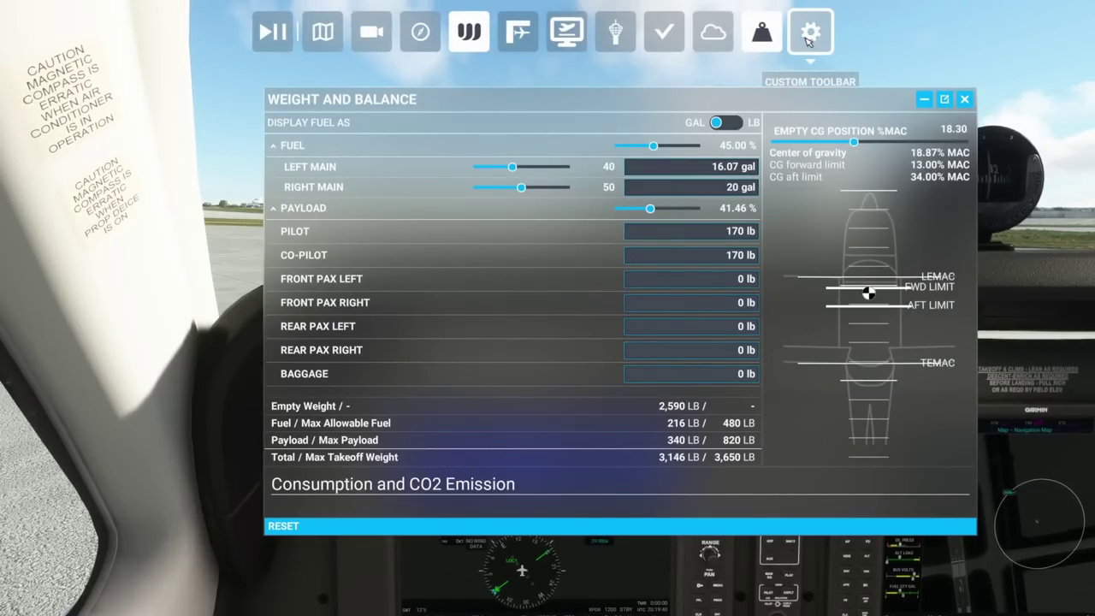
{"action": "left_click", "coordinate": [964, 99]}
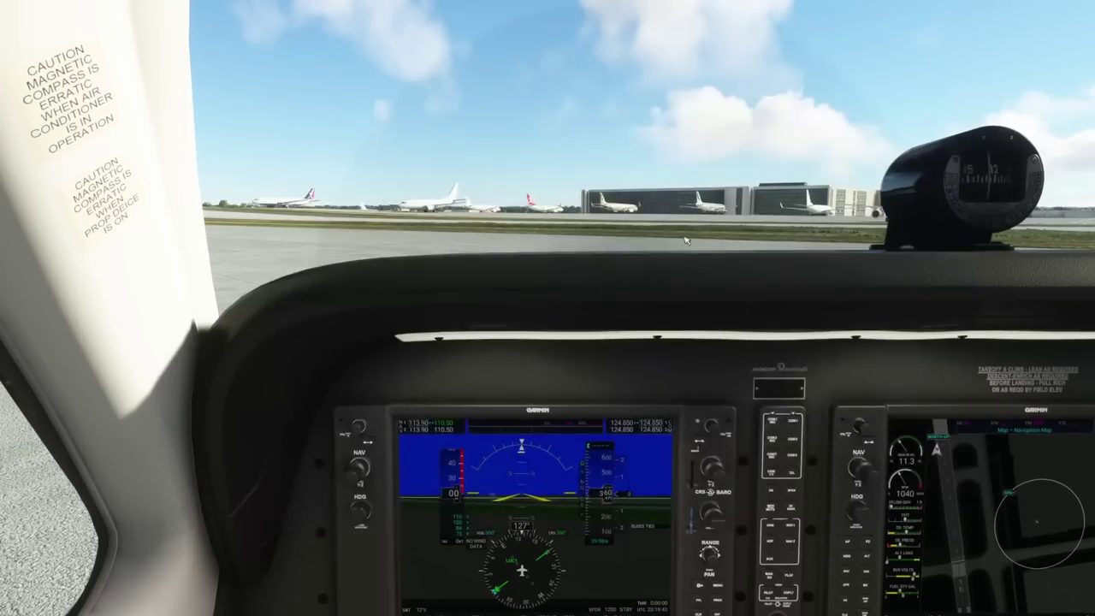
- Raise fuel from 45% to 70% with two +25% taps on the Flow wheel
{"action": "middle_click", "coordinate": [633, 255]}
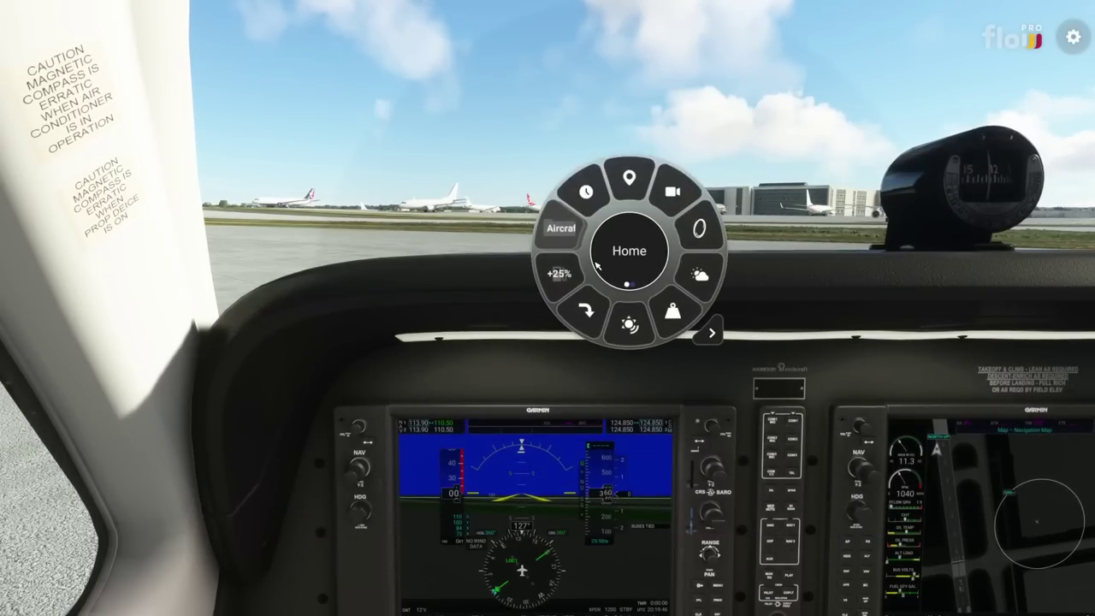
{"action": "middle_click", "coordinate": [597, 265]}
{"action": "middle_click", "coordinate": [593, 261]}
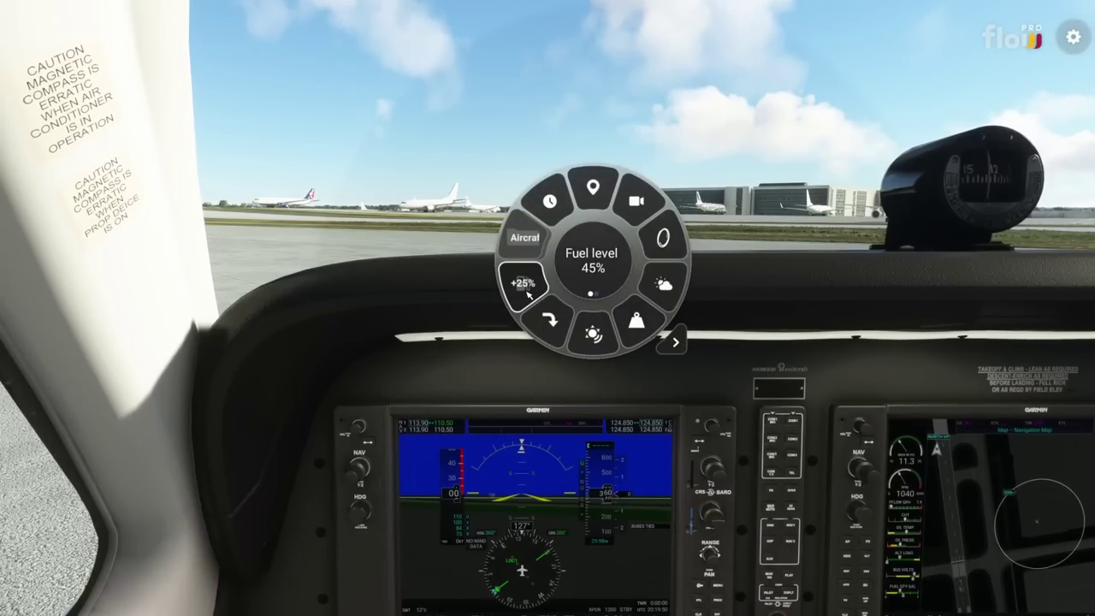
{"action": "left_click", "coordinate": [530, 294]}
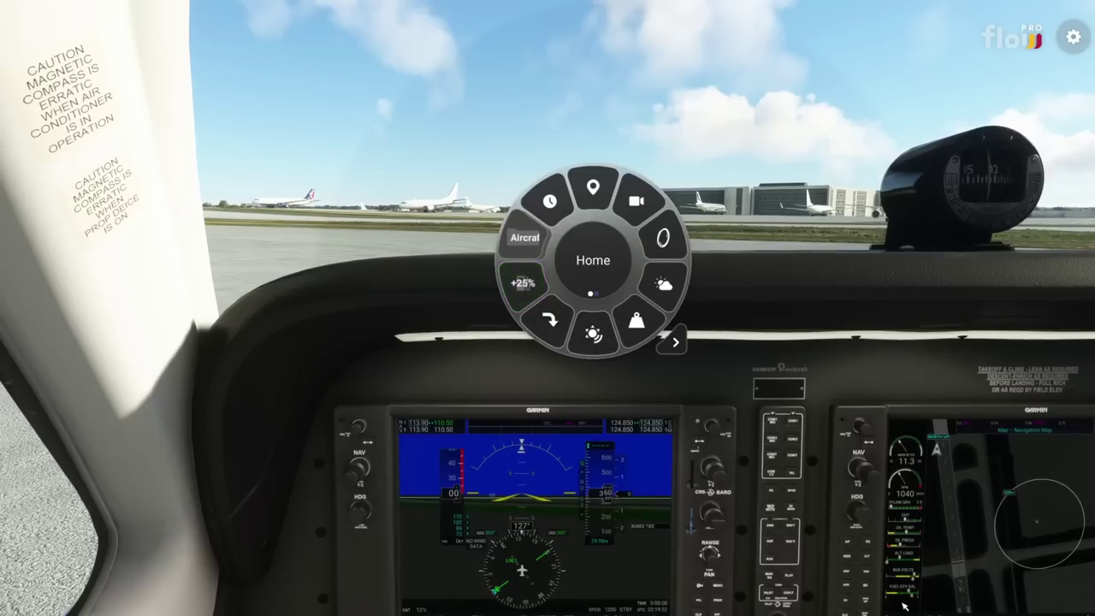
{"action": "middle_click", "coordinate": [646, 341]}
{"action": "middle_click", "coordinate": [637, 281]}
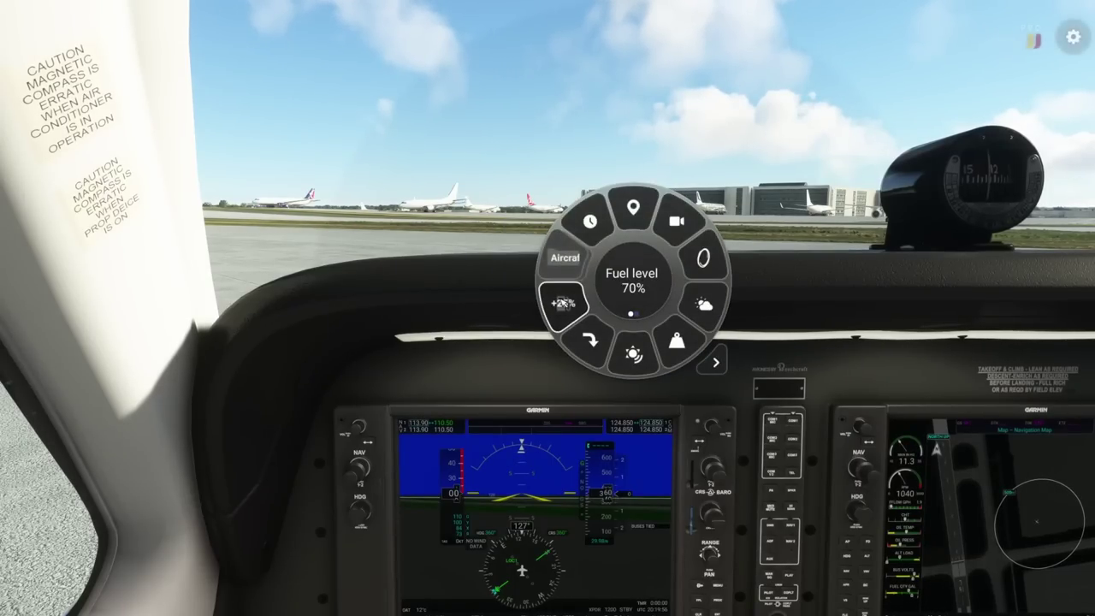
{"action": "left_click", "coordinate": [563, 301]}
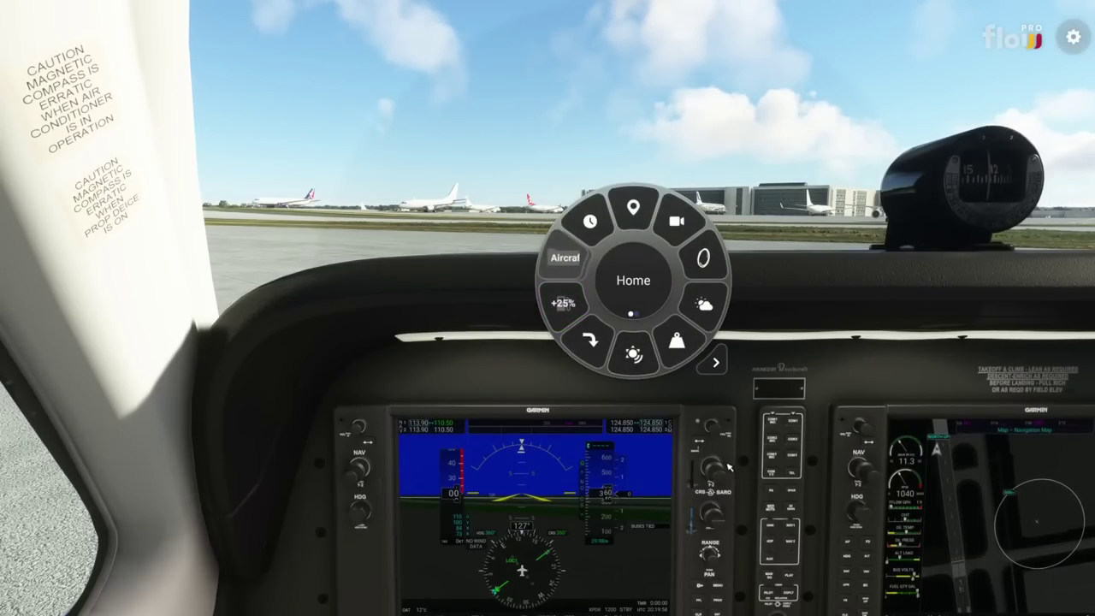
{"action": "left_click", "coordinate": [851, 373]}
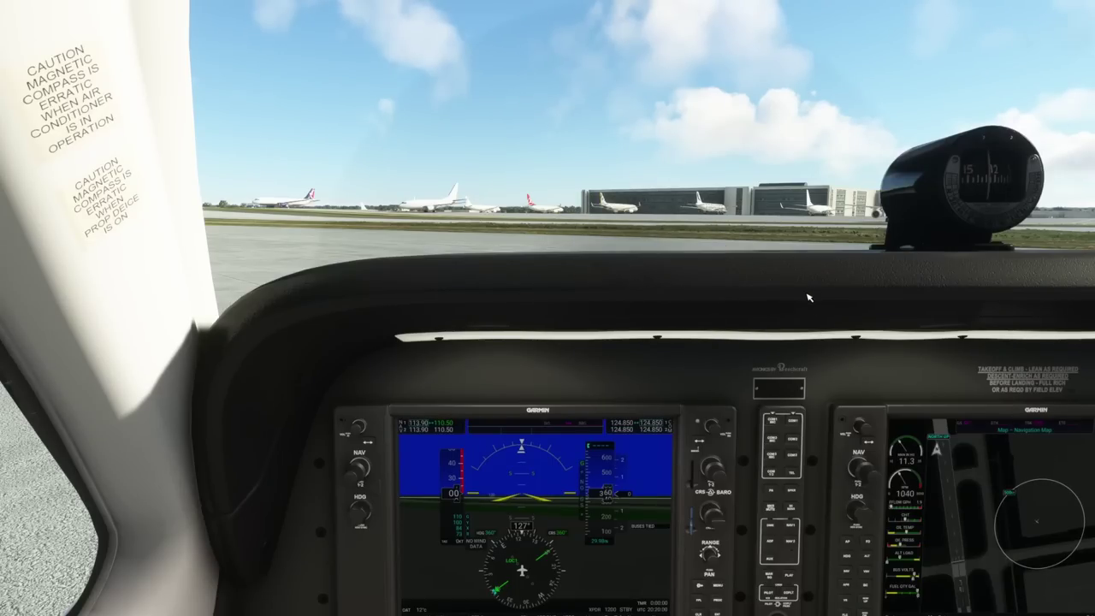
- Open the Weather widget from the Flow wheel and move it toward the windscreen center
{"action": "key", "text": "Tab"}
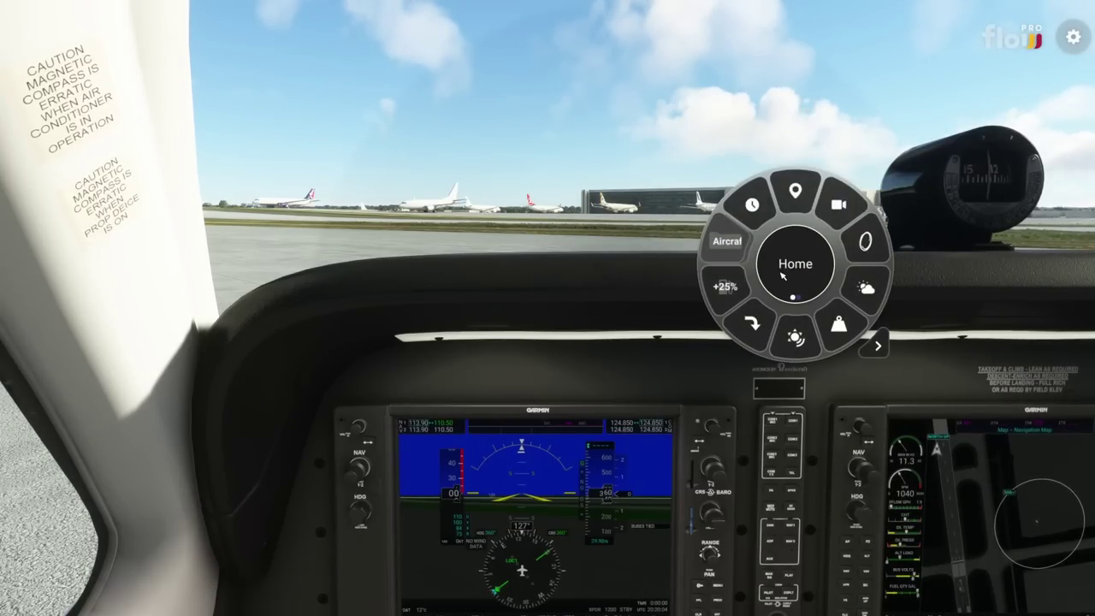
{"action": "left_click", "coordinate": [867, 289]}
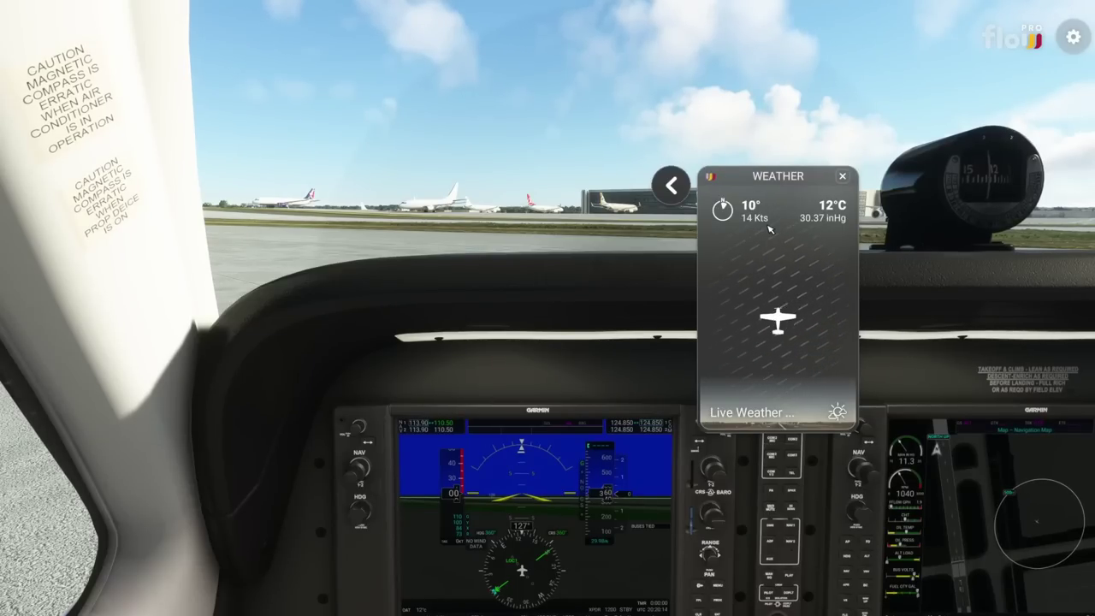
{"action": "left_click_drag", "start_coordinate": [780, 203], "coordinate": [622, 200]}
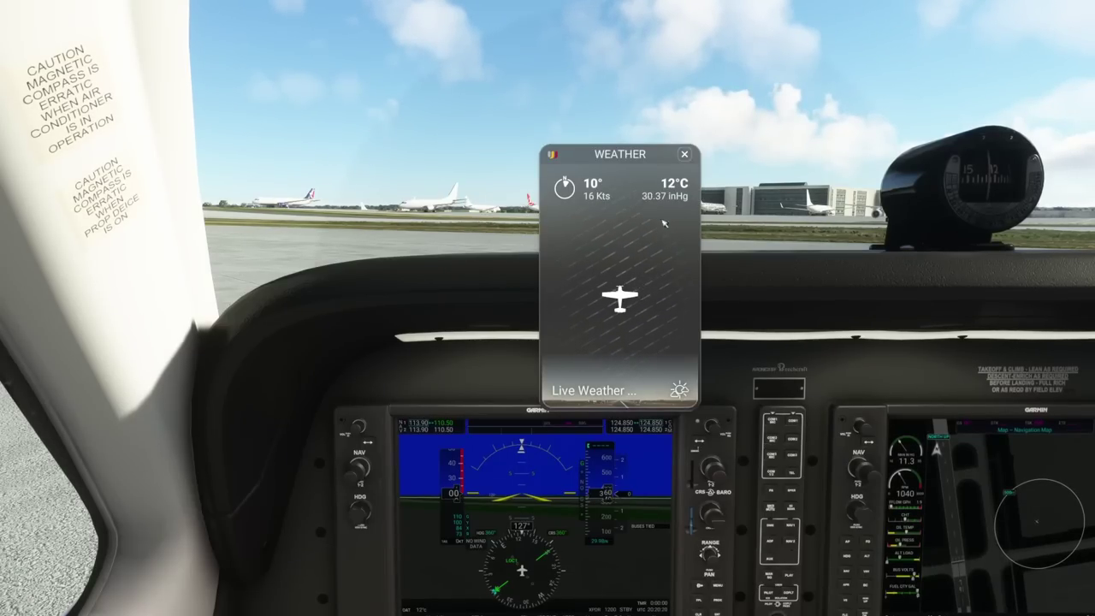
- Switch weather to Clear Skies, revert to Live Weather, close the widget, and reopen the wheel
{"action": "left_click", "coordinate": [634, 391]}
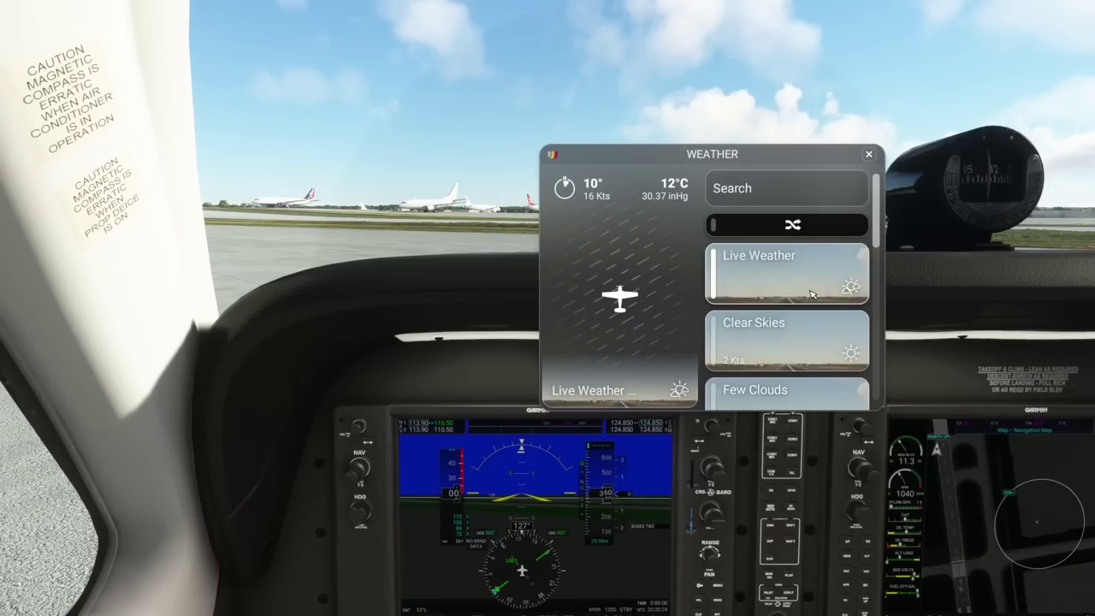
{"action": "scroll", "coordinate": [788, 325], "scroll_direction": "down", "scroll_amount": 3}
{"action": "scroll", "coordinate": [790, 333], "scroll_direction": "down", "scroll_amount": 5}
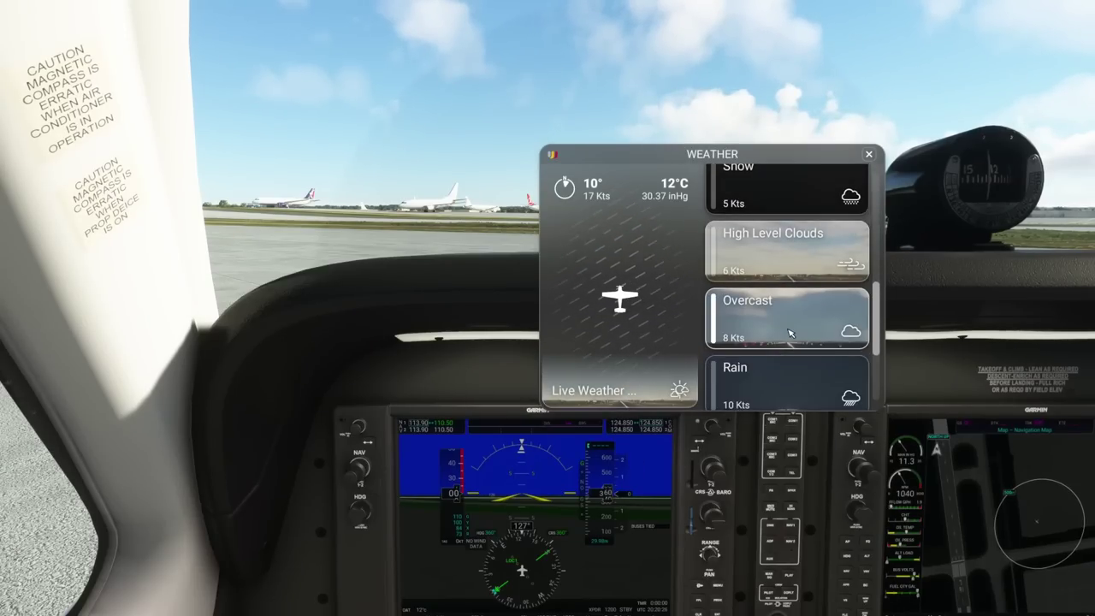
{"action": "scroll", "coordinate": [774, 338], "scroll_direction": "up", "scroll_amount": 8}
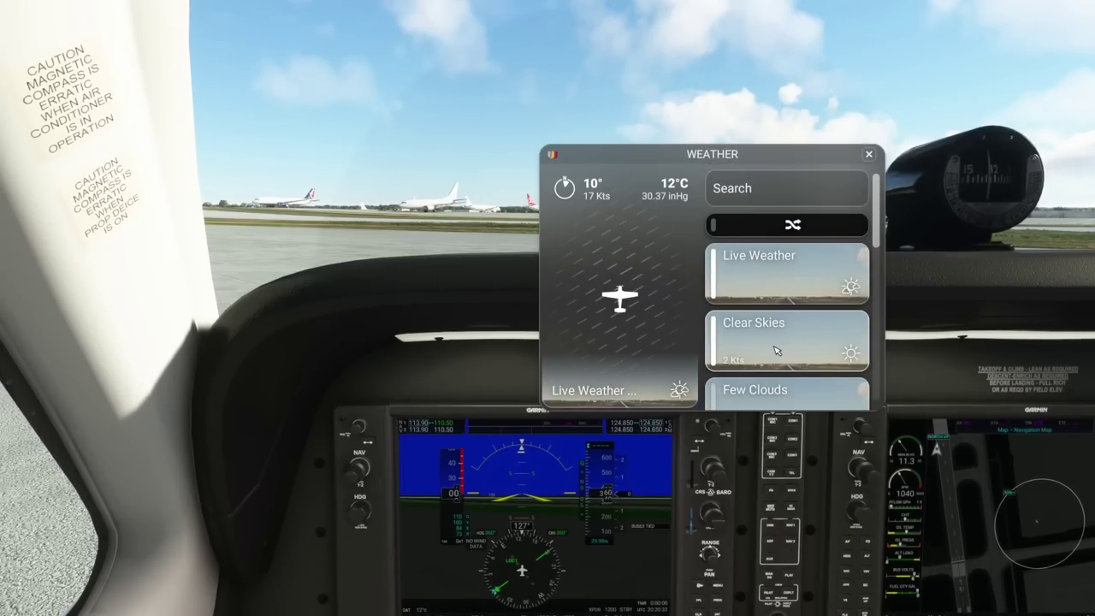
{"action": "left_click", "coordinate": [776, 351]}
{"action": "left_click", "coordinate": [779, 268]}
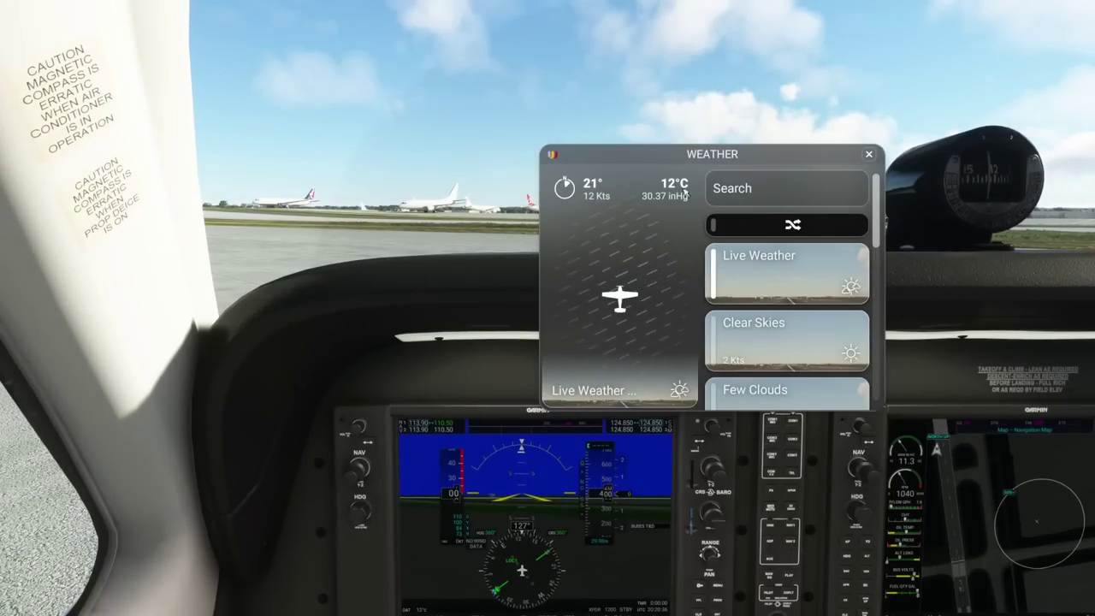
{"action": "left_click", "coordinate": [868, 155]}
{"action": "right_click", "coordinate": [613, 228]}
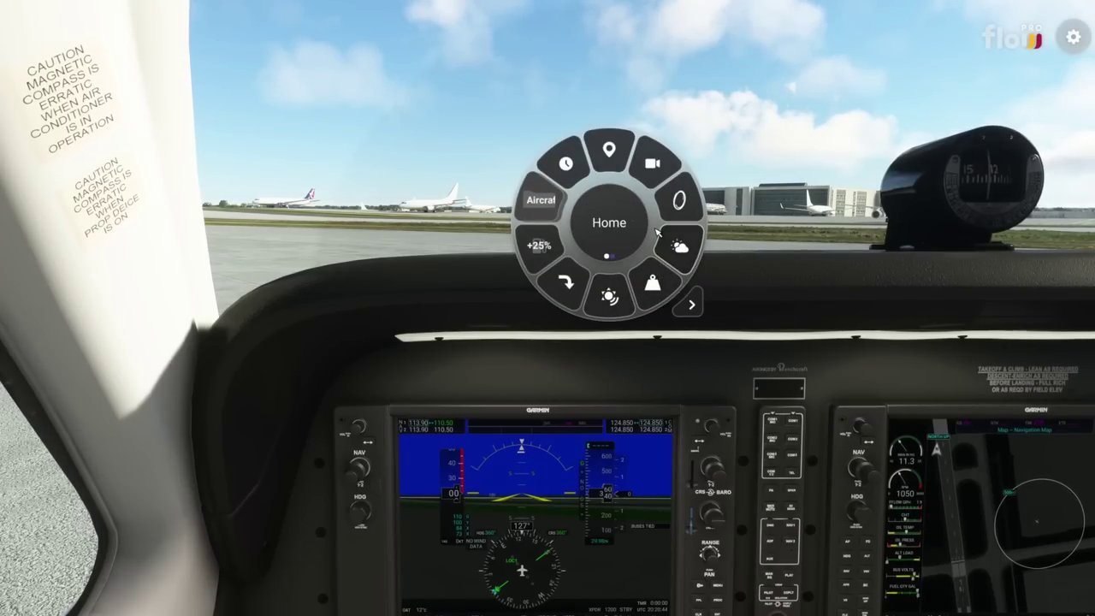
- Dial the Time widget to 13:22 local (19:22 GMT) and lock the sim clock
{"action": "left_click", "coordinate": [566, 162]}
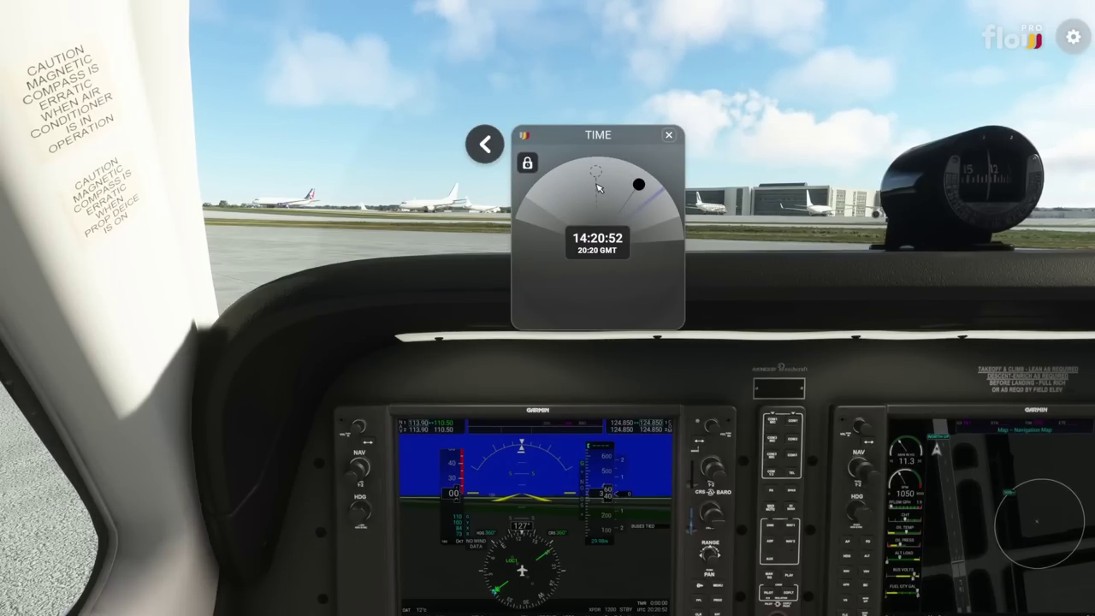
{"action": "left_click_drag", "start_coordinate": [594, 185], "coordinate": [530, 210]}
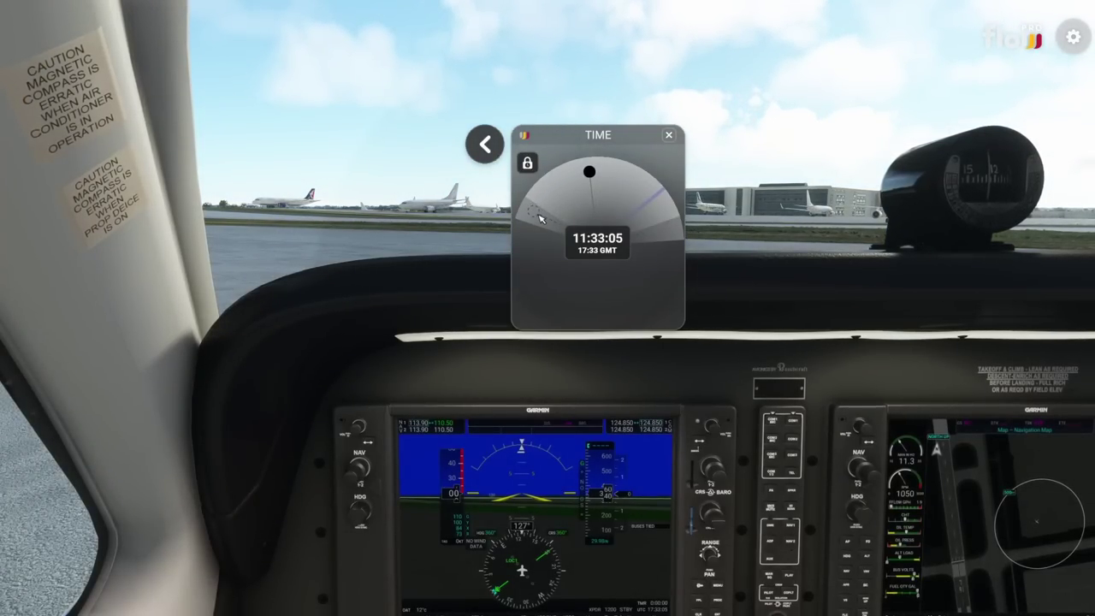
{"action": "left_click", "coordinate": [539, 216]}
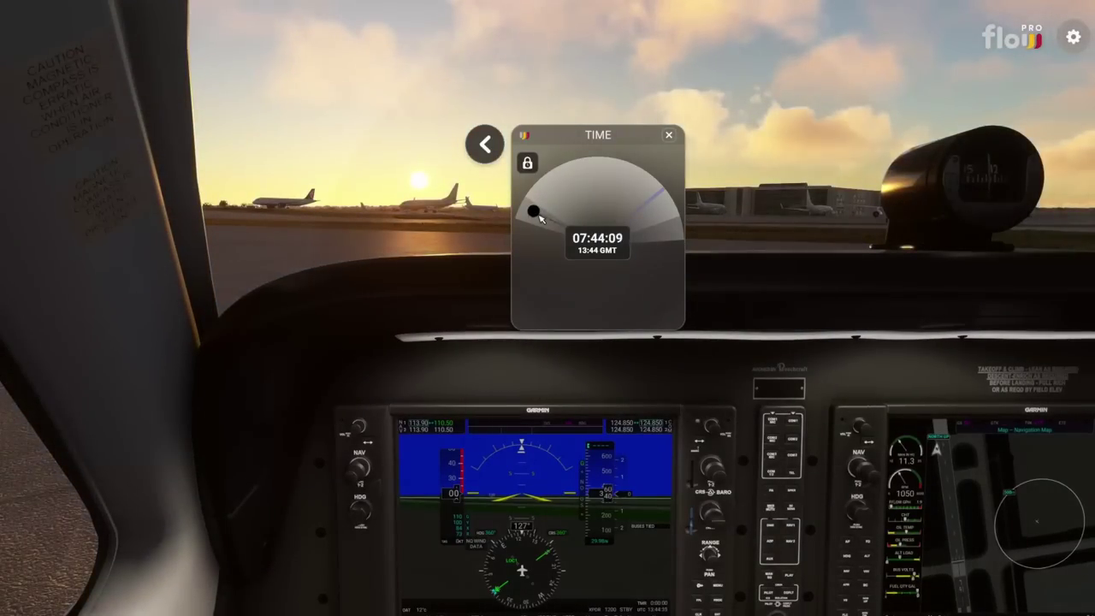
{"action": "left_click", "coordinate": [661, 198]}
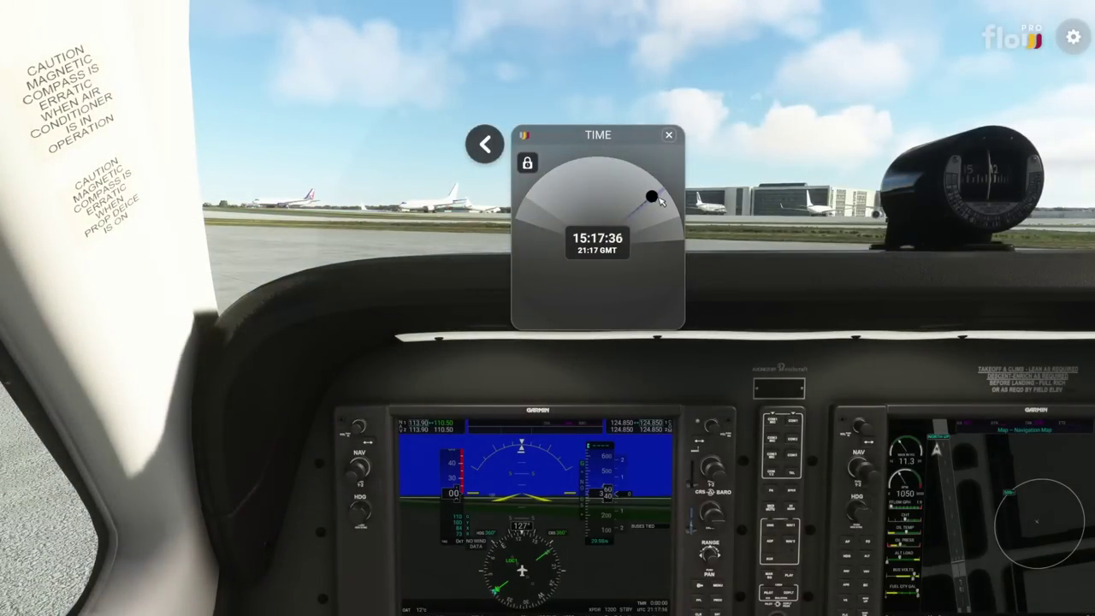
{"action": "left_click", "coordinate": [673, 228]}
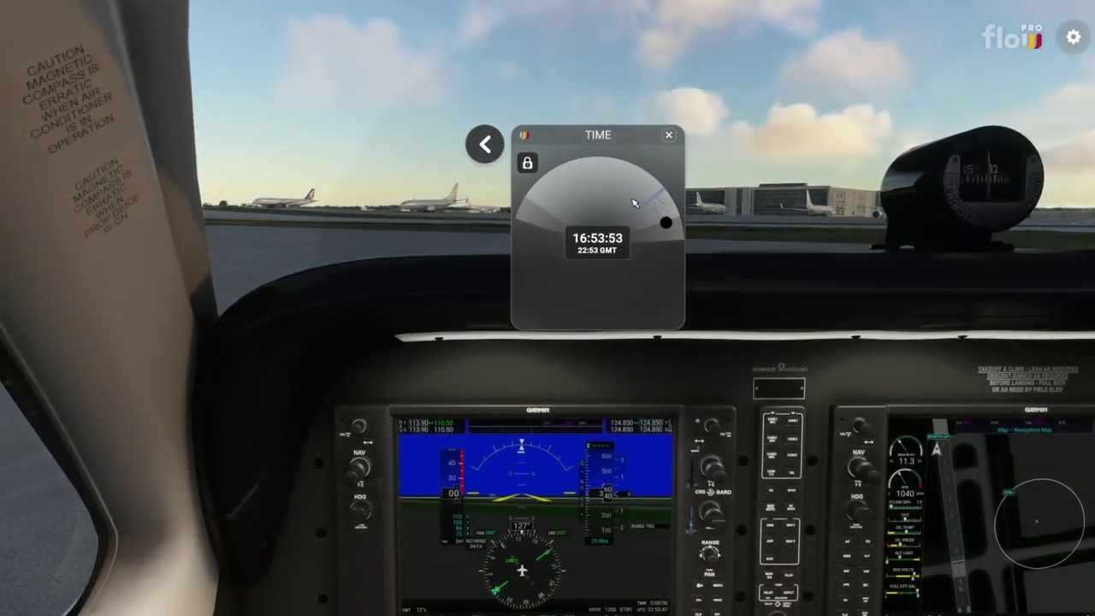
{"action": "left_click", "coordinate": [554, 176]}
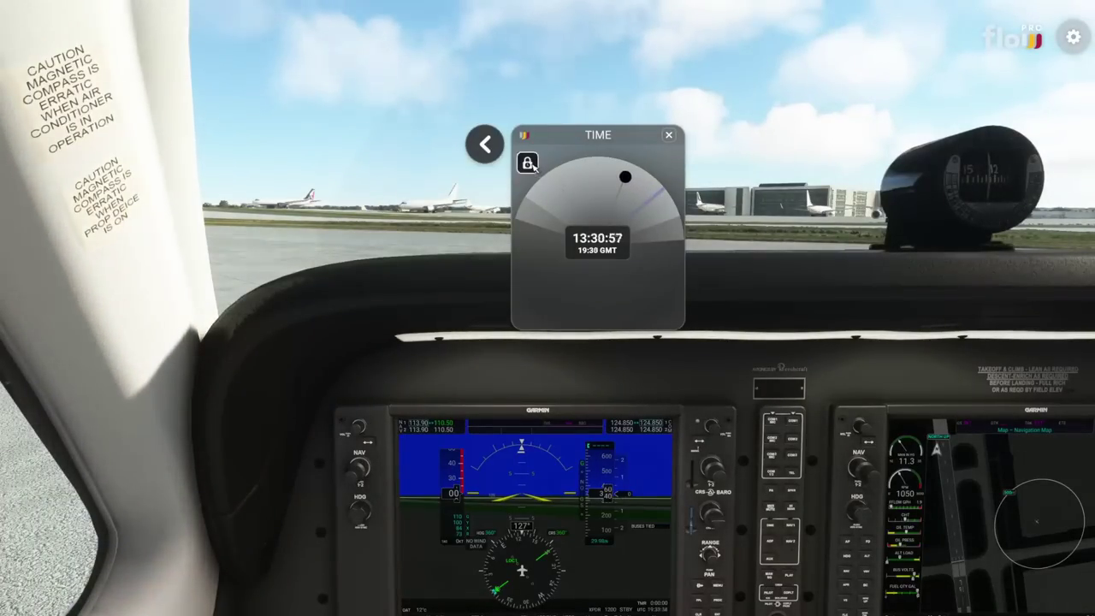
{"action": "left_click", "coordinate": [527, 162]}
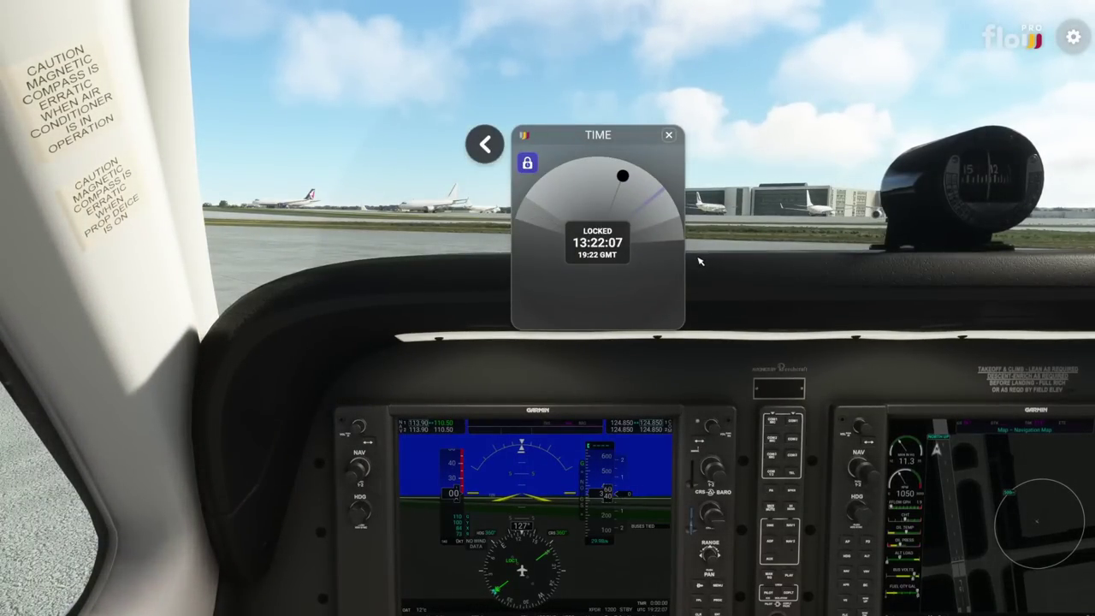